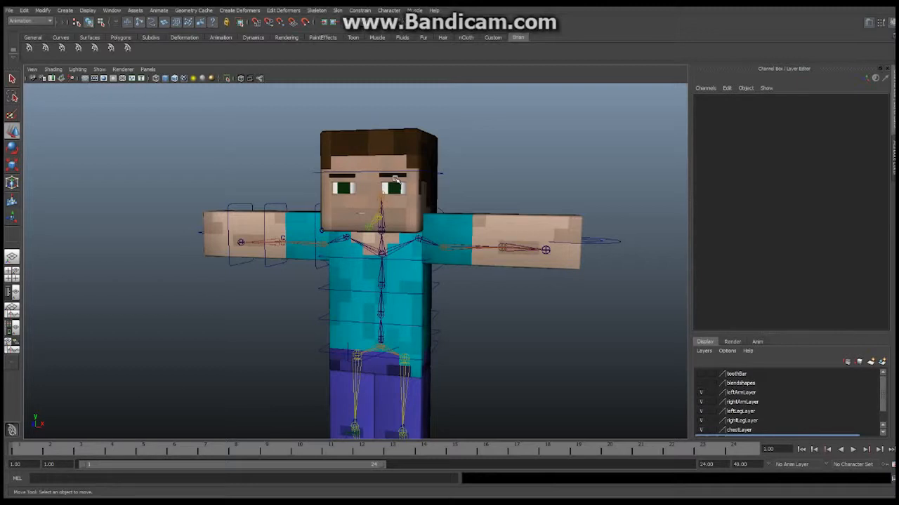
Step: Examine the rigged character's full body, skeleton and control curves from the front and the side
{"action": "middle_click_drag", "start_coordinate": [311, 177], "coordinate": [294, 195], "text": "alt"}
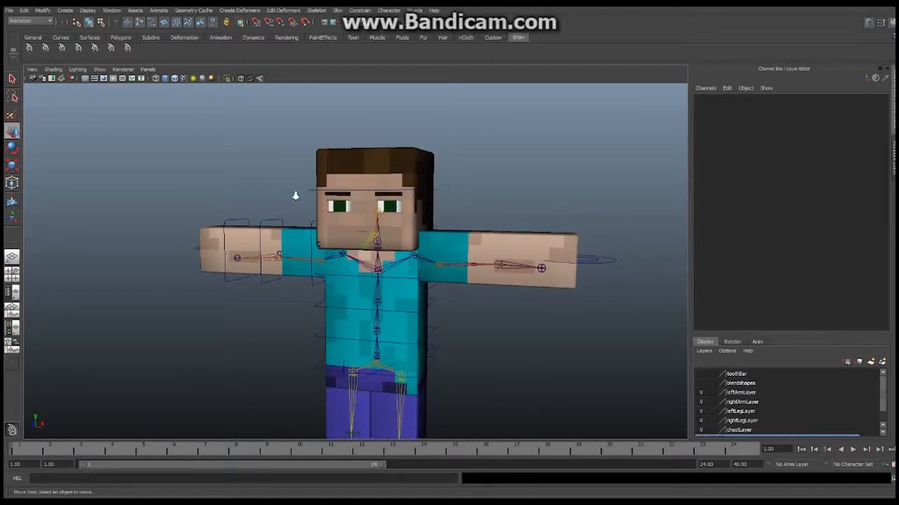
{"action": "right_click_drag", "start_coordinate": [294, 194], "coordinate": [356, 142], "text": "alt"}
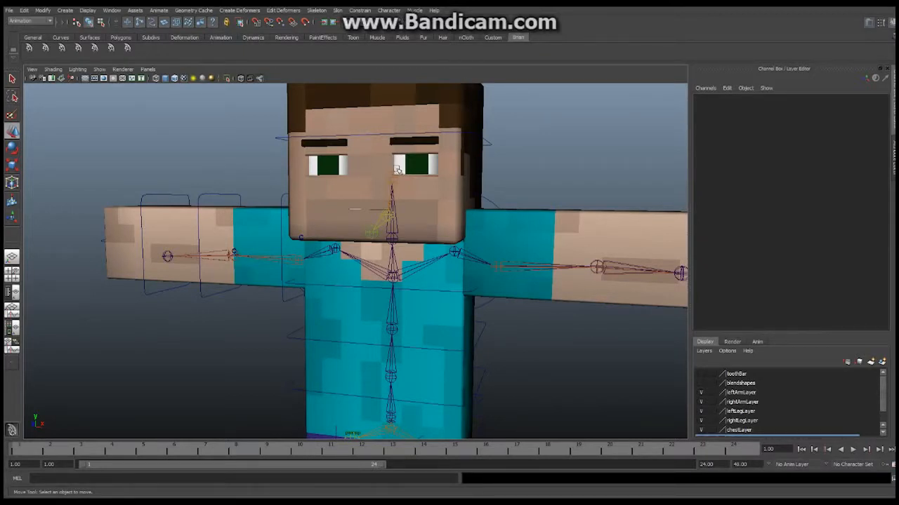
{"action": "right_click_drag", "start_coordinate": [461, 283], "coordinate": [363, 341], "text": "alt"}
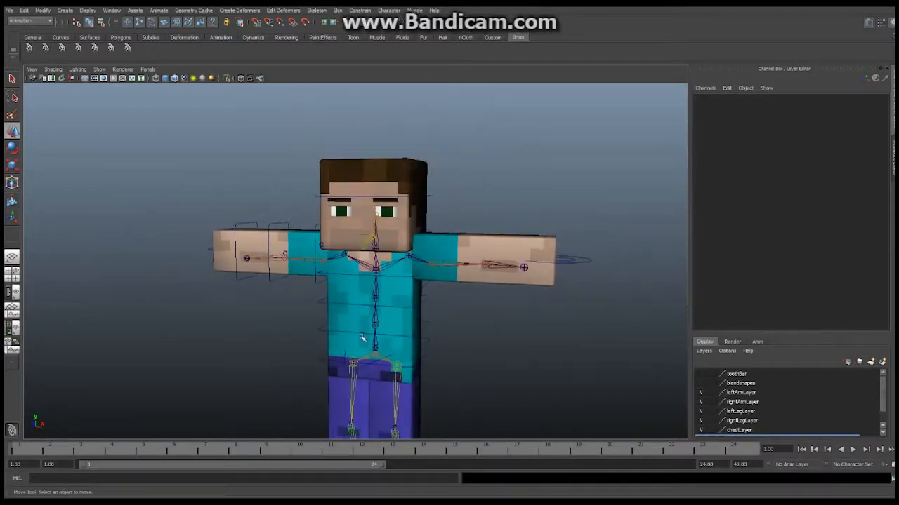
{"action": "middle_click_drag", "start_coordinate": [363, 341], "coordinate": [346, 229], "text": "alt"}
{"action": "right_click_drag", "start_coordinate": [434, 243], "coordinate": [342, 251], "text": "alt"}
{"action": "left_click_drag", "start_coordinate": [375, 302], "coordinate": [327, 280], "text": "alt"}
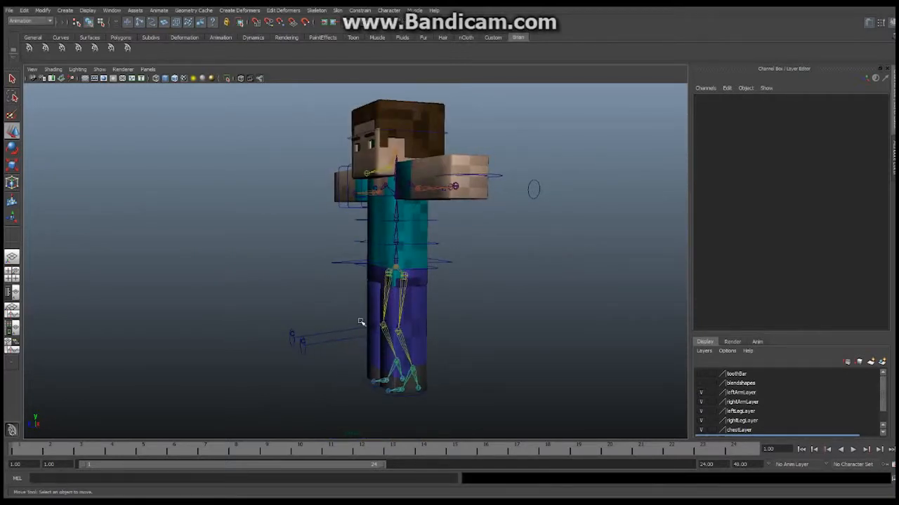
{"action": "left_click_drag", "start_coordinate": [358, 322], "coordinate": [356, 332], "text": "alt"}
{"action": "left_click_drag", "start_coordinate": [389, 271], "coordinate": [443, 248], "text": "alt"}
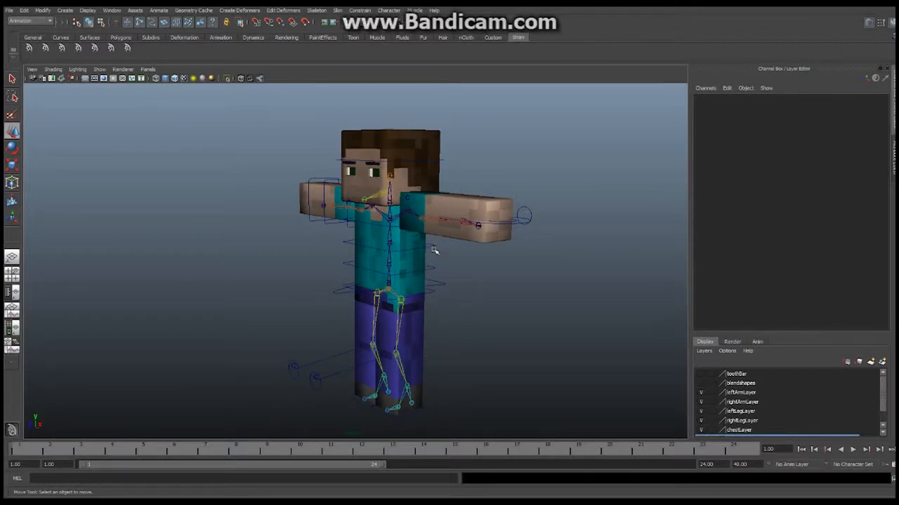
{"action": "scroll", "coordinate": [384, 243], "scroll_direction": "up", "scroll_amount": 2}
{"action": "scroll", "coordinate": [401, 266], "scroll_direction": "down", "scroll_amount": 3}
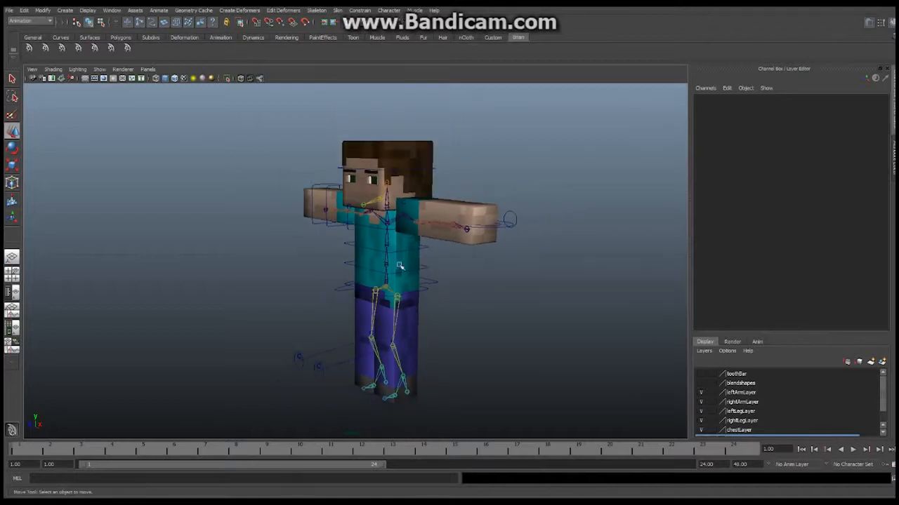
{"action": "left_click_drag", "start_coordinate": [399, 266], "coordinate": [325, 277], "text": "alt"}
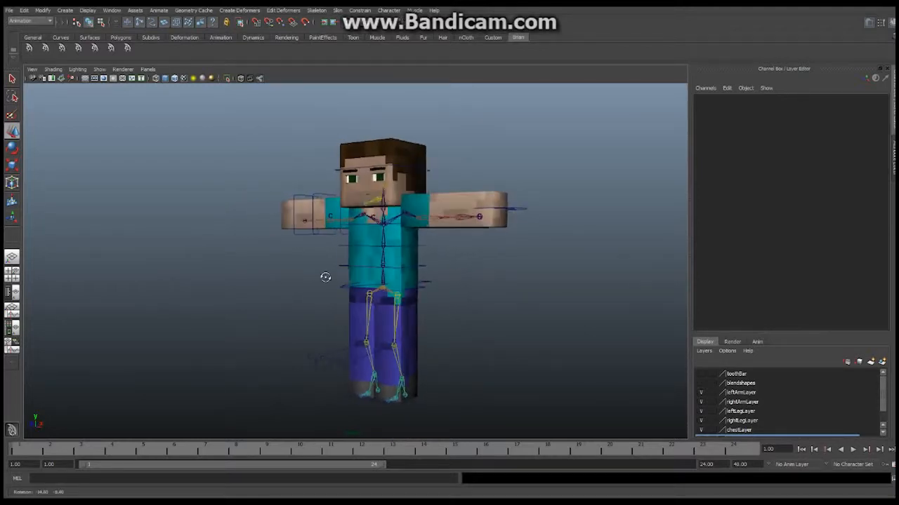
Step: Inspect the character's head up close, looking over the eyebrows, eyes and face from the front
{"action": "scroll", "coordinate": [351, 276], "scroll_direction": "up", "scroll_amount": 2}
{"action": "left_click_drag", "start_coordinate": [406, 277], "coordinate": [375, 248], "text": "alt"}
{"action": "middle_click_drag", "start_coordinate": [380, 215], "coordinate": [387, 297], "text": "alt"}
{"action": "scroll", "coordinate": [387, 297], "scroll_direction": "up", "scroll_amount": 4}
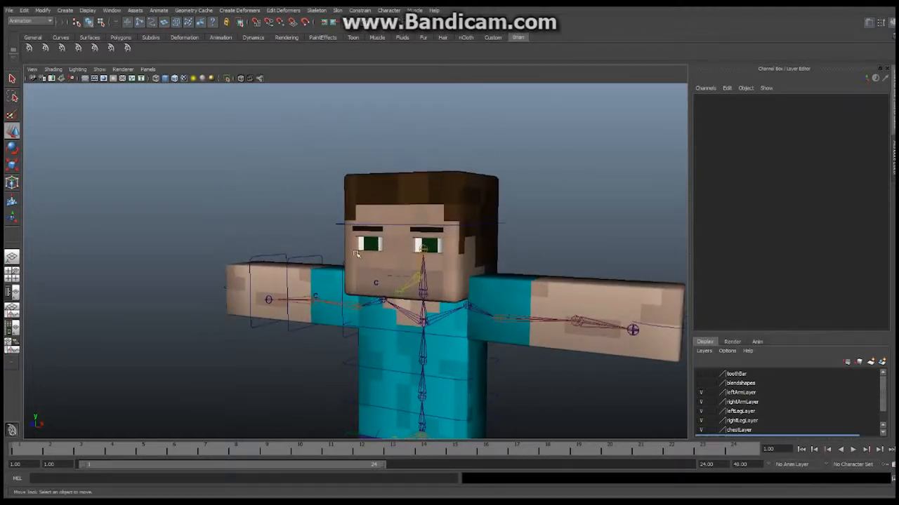
{"action": "scroll", "coordinate": [453, 232], "scroll_direction": "up", "scroll_amount": 3}
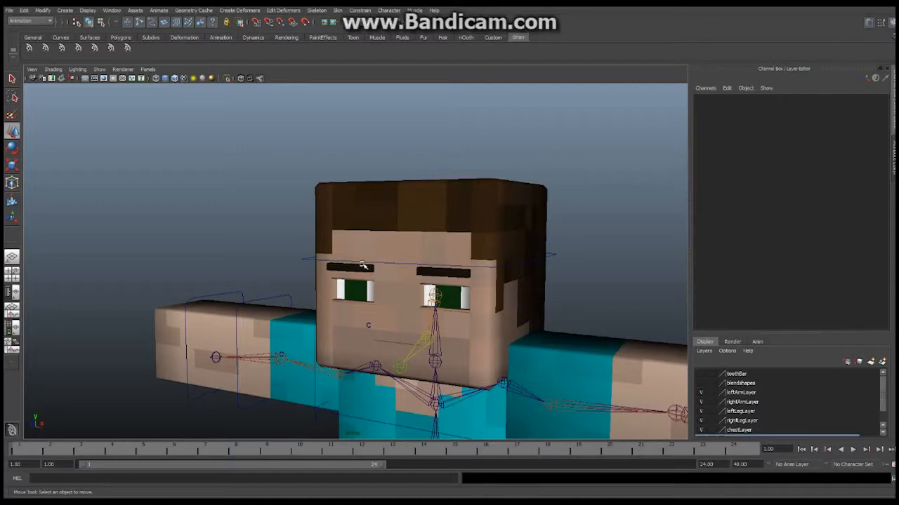
{"action": "middle_click_drag", "start_coordinate": [391, 302], "coordinate": [387, 255], "text": "alt"}
{"action": "right_click_drag", "start_coordinate": [387, 255], "coordinate": [483, 247], "text": "alt"}
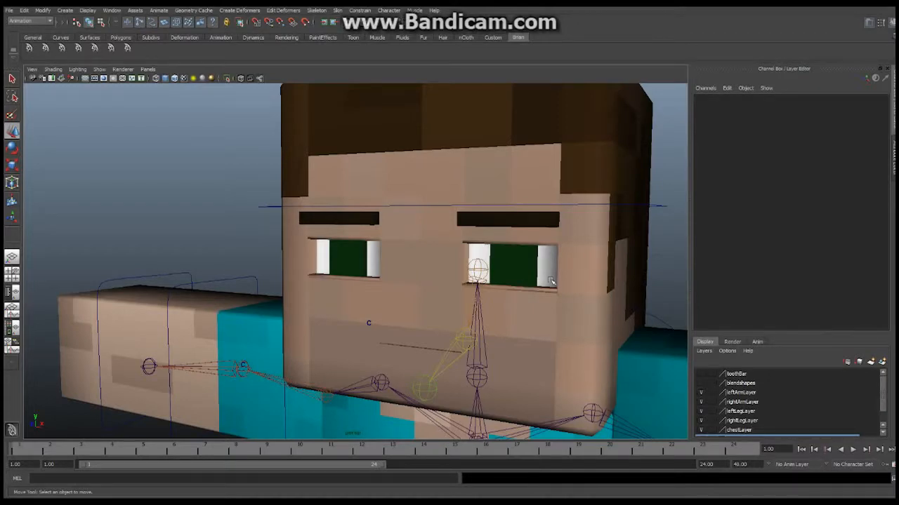
{"action": "right_click_drag", "start_coordinate": [551, 281], "coordinate": [442, 266], "text": "alt"}
{"action": "left_click_drag", "start_coordinate": [442, 266], "coordinate": [461, 262], "text": "alt"}
{"action": "middle_click_drag", "start_coordinate": [493, 230], "coordinate": [484, 252], "text": "alt"}
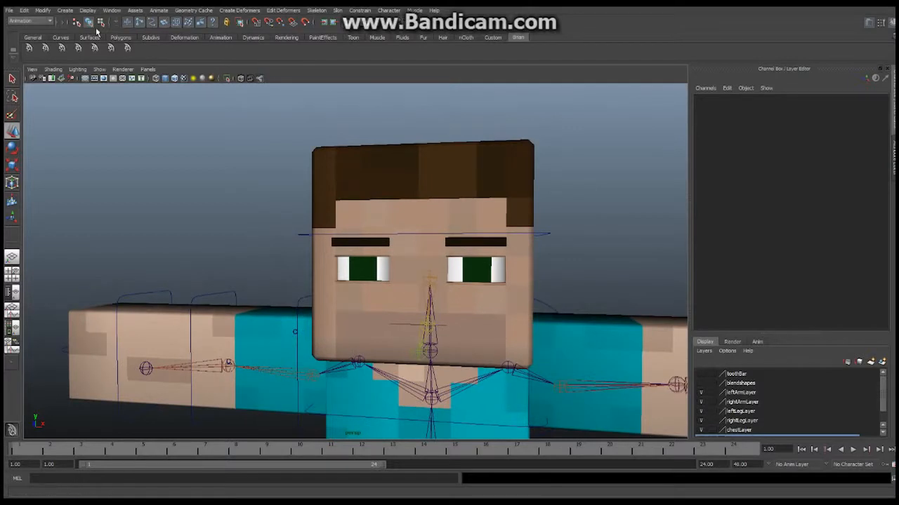
{"action": "left_click", "coordinate": [64, 10]}
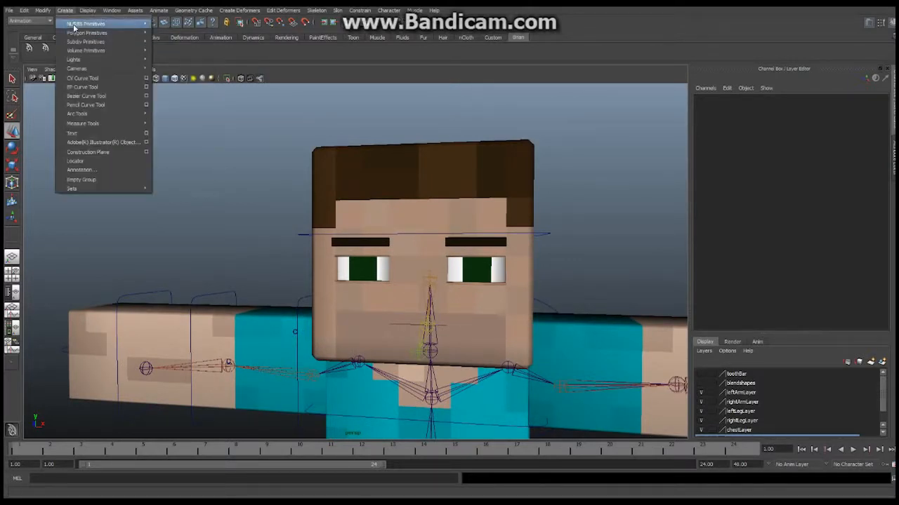
{"action": "mouse_move", "coordinate": [76, 32]}
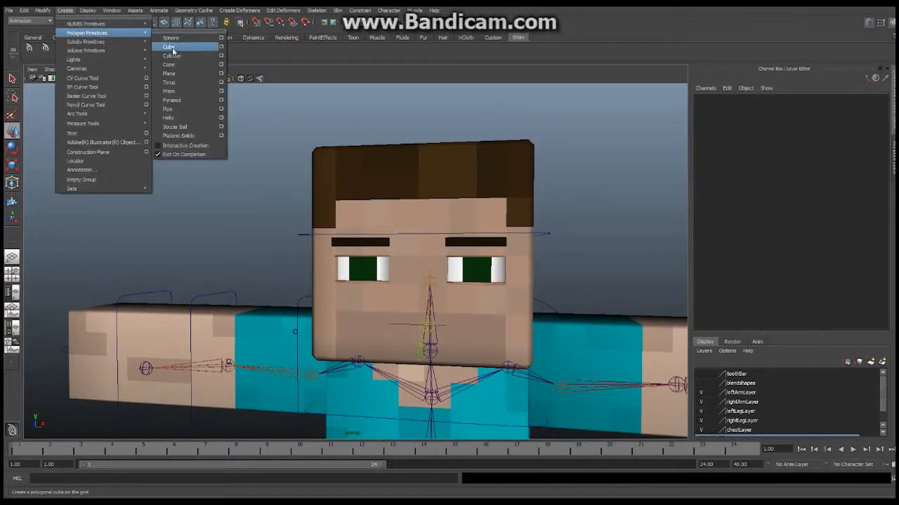
{"action": "left_click_drag", "start_coordinate": [374, 243], "coordinate": [279, 245], "text": "alt"}
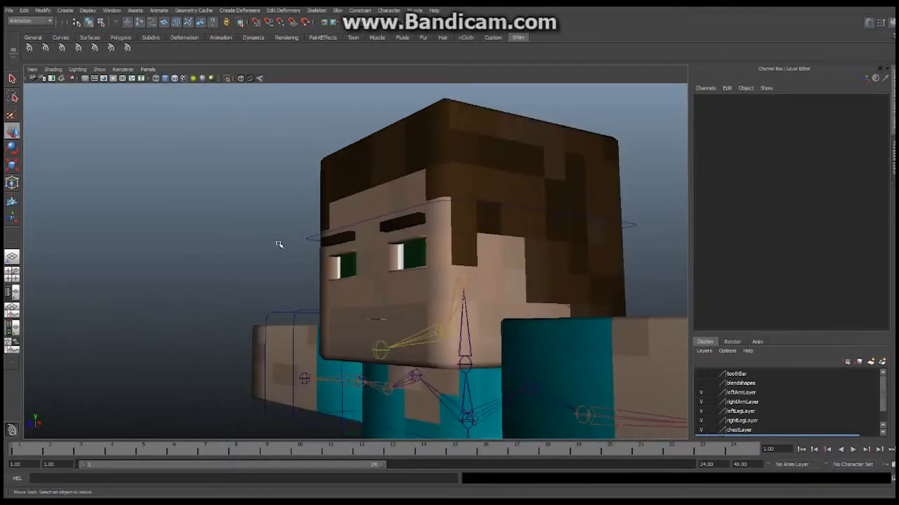
Step: Hide the polygons and joints in the viewport so only the rig's control curves are displayed
{"action": "right_click_drag", "start_coordinate": [219, 253], "coordinate": [354, 237], "text": "alt"}
{"action": "left_click_drag", "start_coordinate": [410, 220], "coordinate": [480, 229], "text": "alt"}
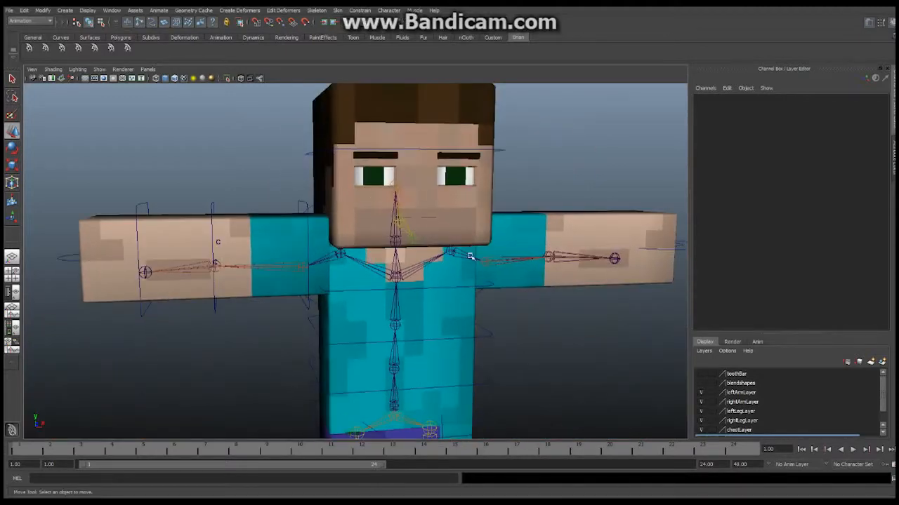
{"action": "scroll", "coordinate": [410, 289], "scroll_direction": "down", "scroll_amount": 3}
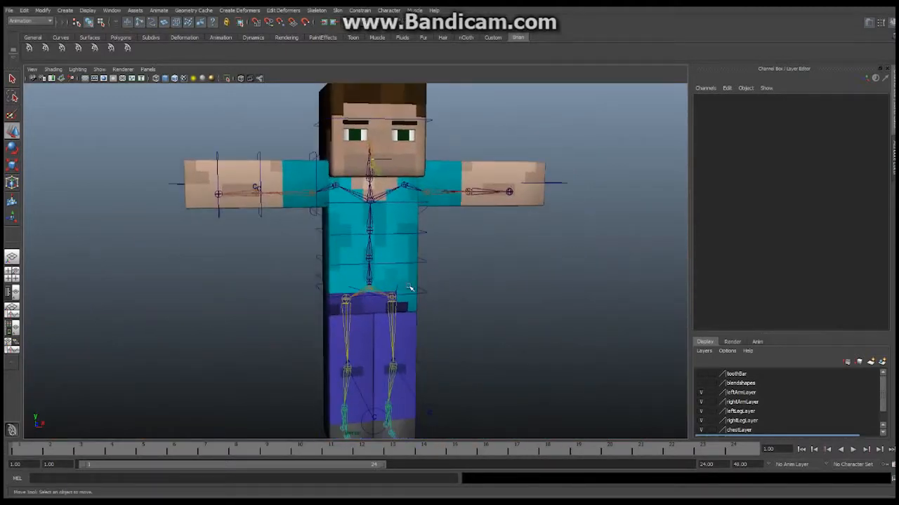
{"action": "scroll", "coordinate": [378, 334], "scroll_direction": "down", "scroll_amount": 2}
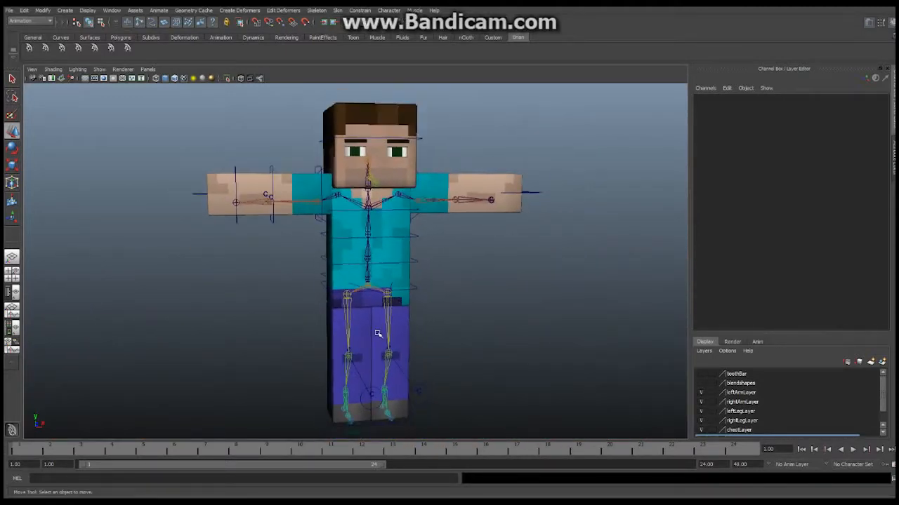
{"action": "left_click", "coordinate": [102, 70]}
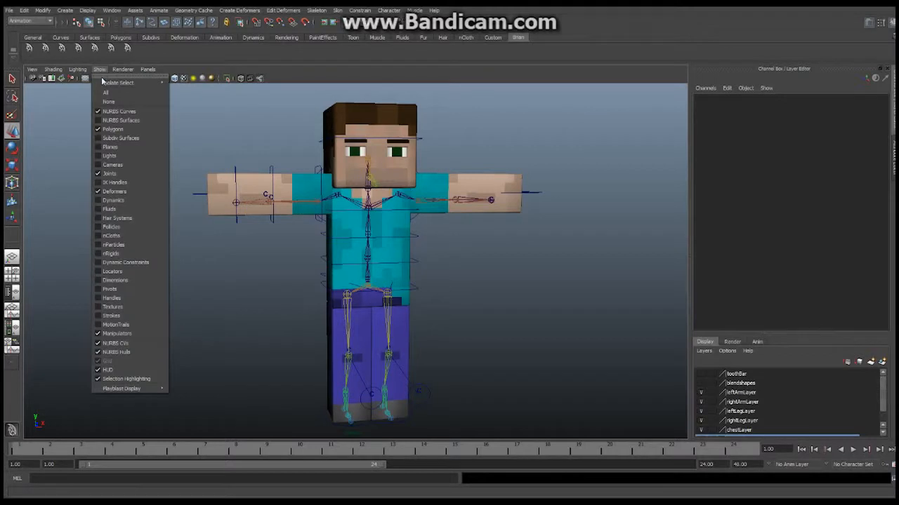
{"action": "left_click", "coordinate": [107, 130]}
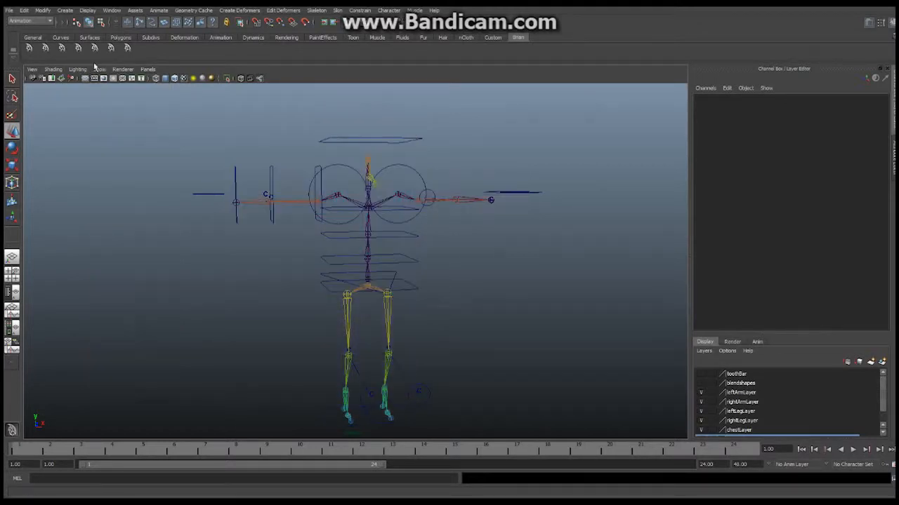
{"action": "left_click", "coordinate": [98, 70]}
{"action": "left_click", "coordinate": [107, 173]}
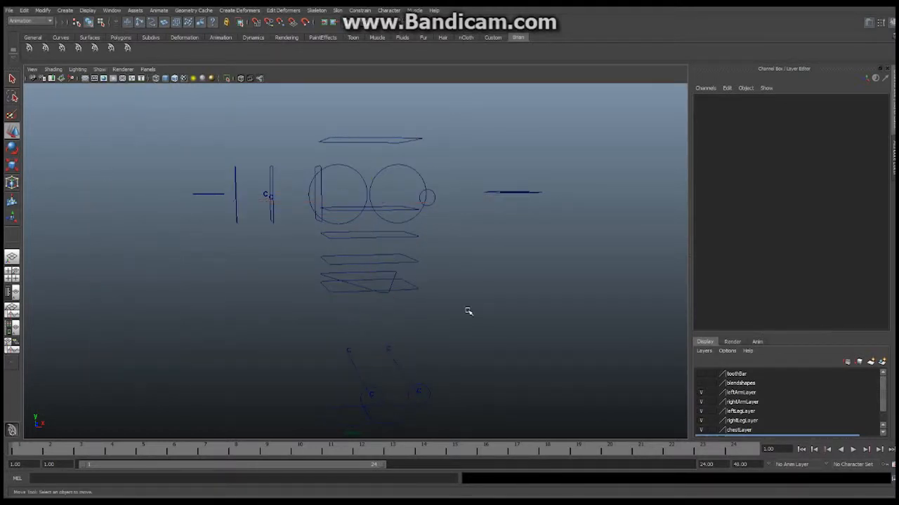
Step: Create a NURBS circle at the origin, between the character's foot controls
{"action": "left_click_drag", "start_coordinate": [469, 311], "coordinate": [358, 281], "text": "alt"}
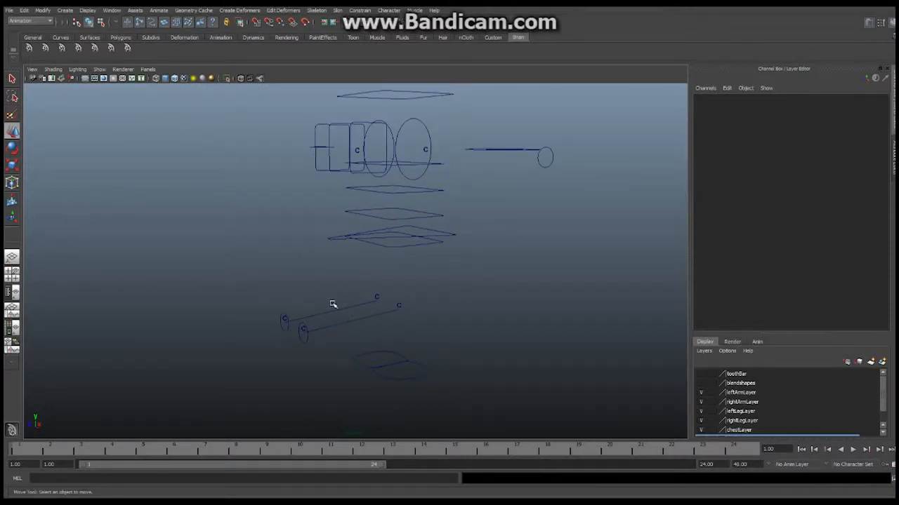
{"action": "left_click_drag", "start_coordinate": [497, 190], "coordinate": [444, 251], "text": "alt"}
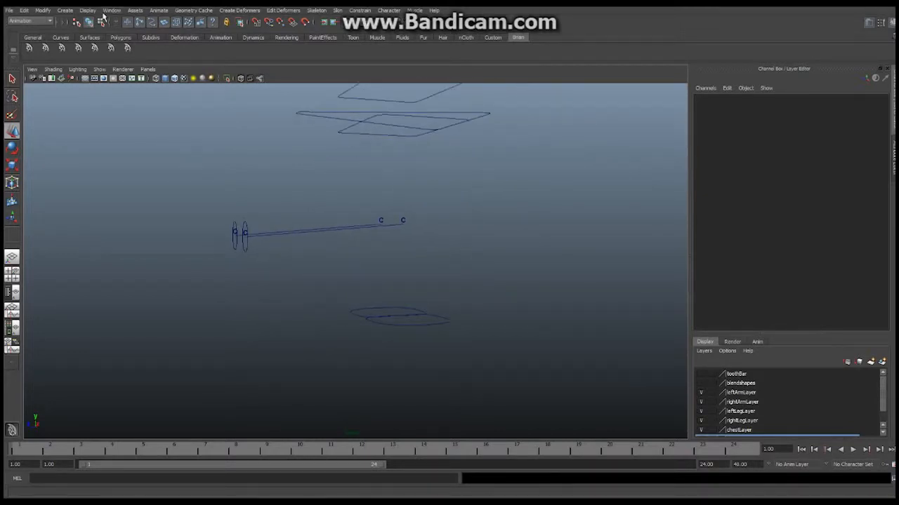
{"action": "left_click", "coordinate": [65, 10]}
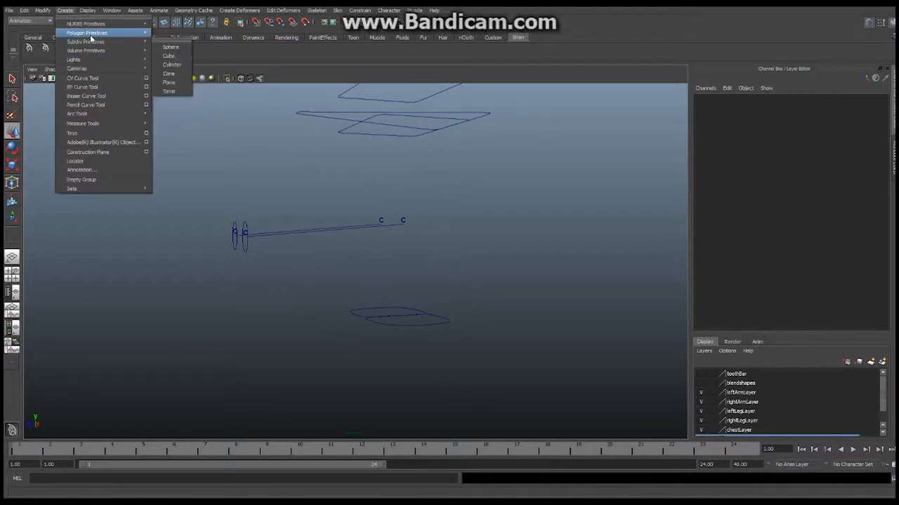
{"action": "mouse_move", "coordinate": [105, 25]}
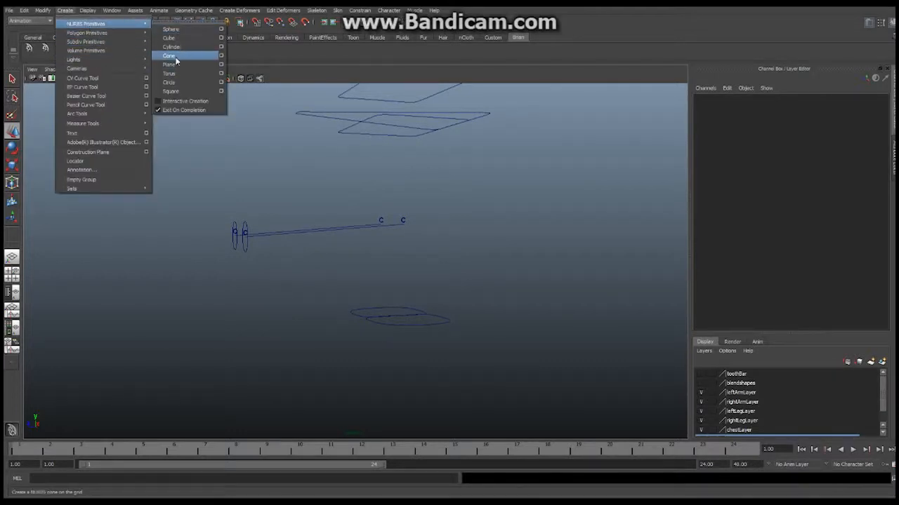
{"action": "left_click", "coordinate": [169, 82]}
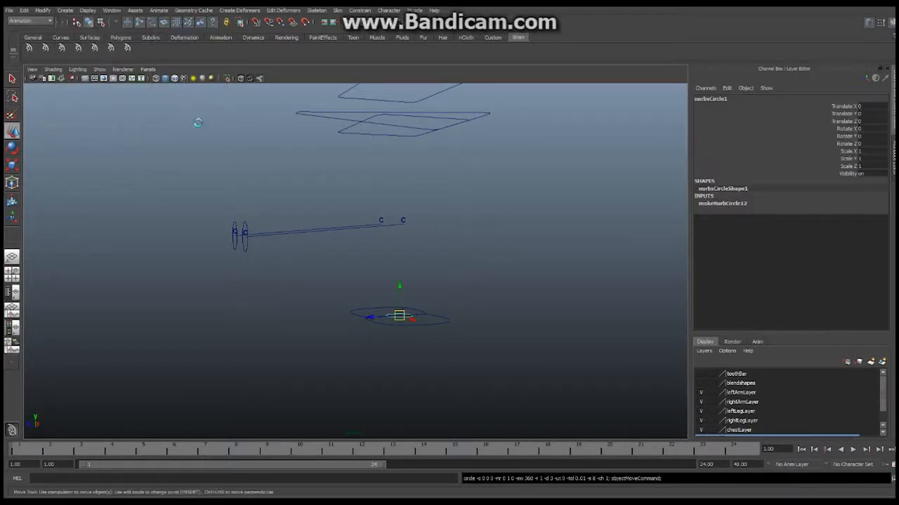
Step: Rename the new NURBS circle as cnt_eyeBrow_R
{"action": "left_click_drag", "start_coordinate": [417, 286], "coordinate": [393, 261], "text": "alt"}
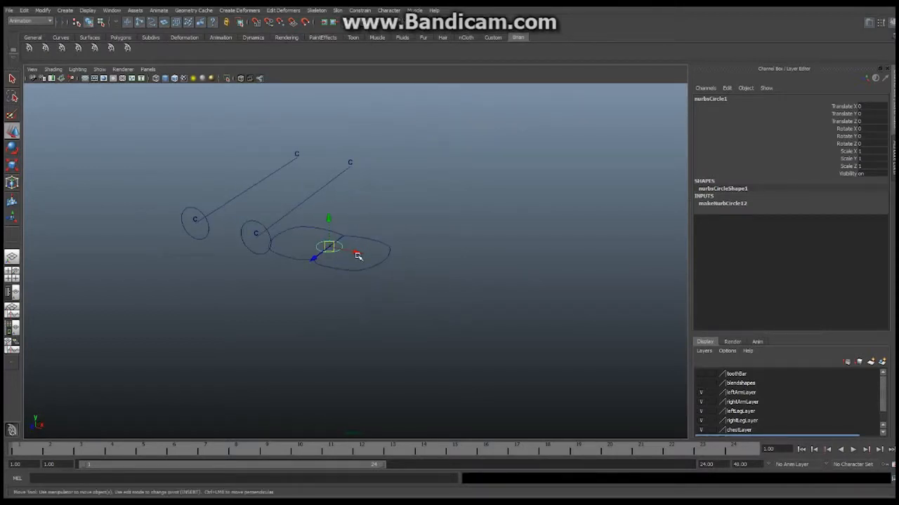
{"action": "right_click_drag", "start_coordinate": [369, 257], "coordinate": [528, 245], "text": "alt"}
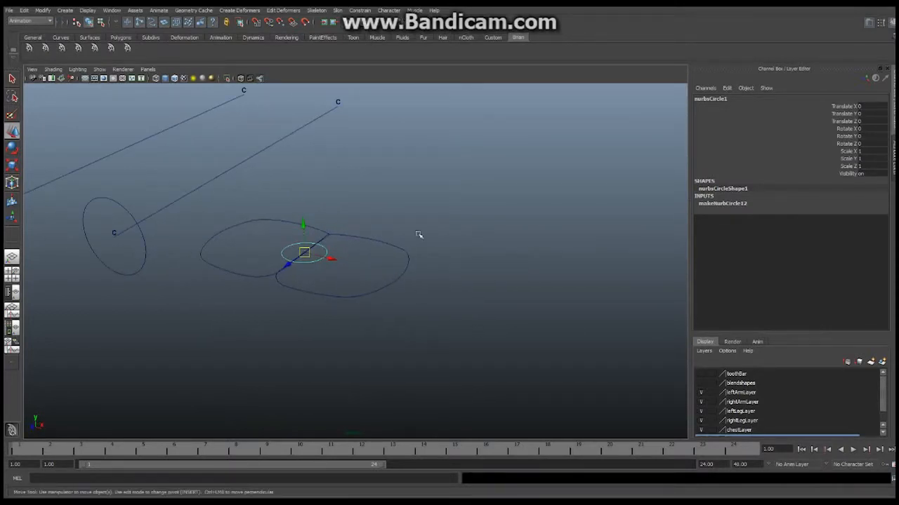
{"action": "middle_click_drag", "start_coordinate": [380, 228], "coordinate": [386, 269], "text": "alt"}
{"action": "left_click_drag", "start_coordinate": [537, 245], "coordinate": [513, 232], "text": "alt"}
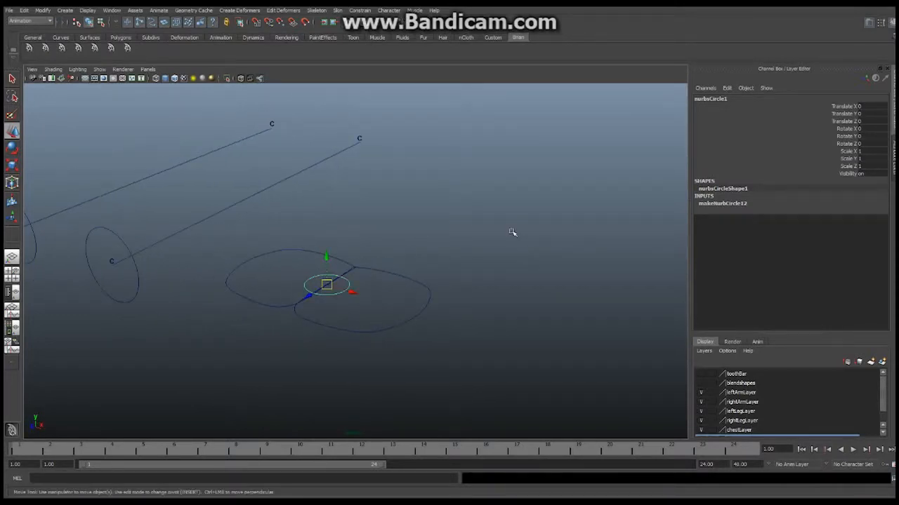
{"action": "double_click", "coordinate": [717, 99]}
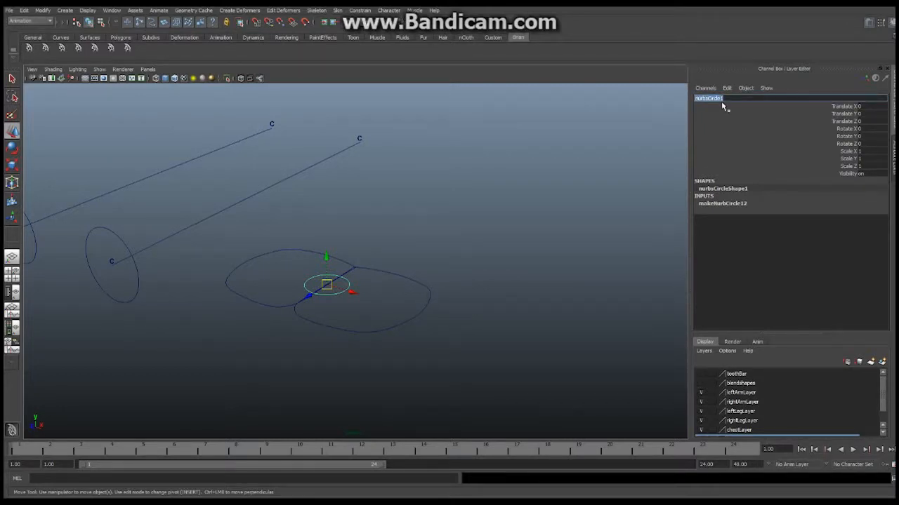
{"action": "type", "text": "cnt_eyeBrow_R"}
{"action": "key", "text": "Return"}
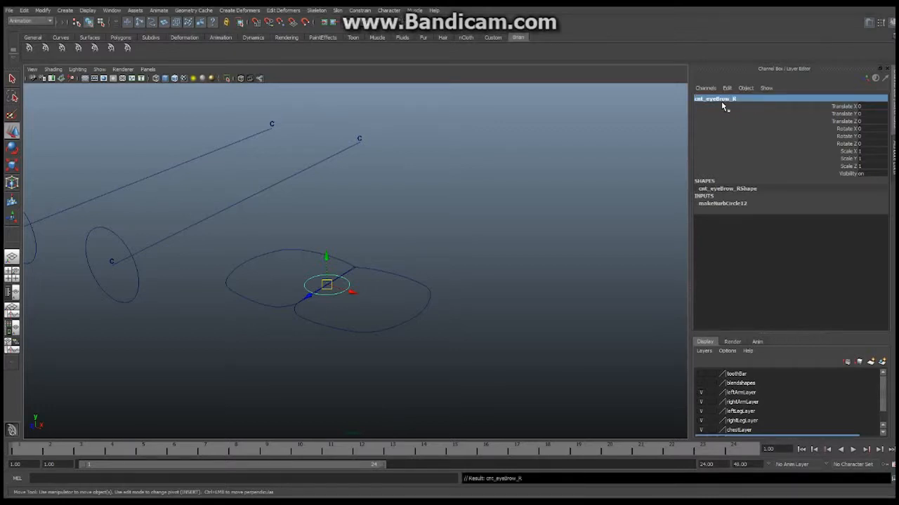
Step: Group the right eyebrow control circle and rename the group as adj_eyeBrows
{"action": "left_click", "coordinate": [23, 10]}
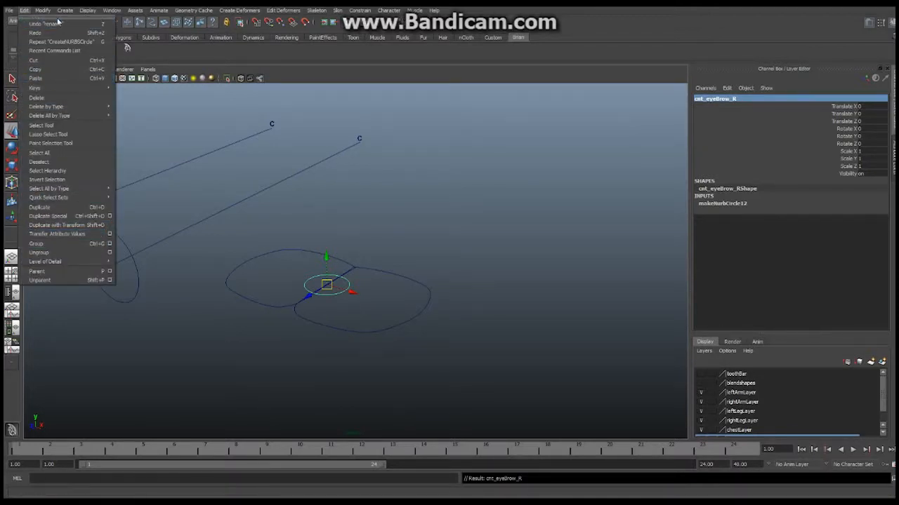
{"action": "left_click", "coordinate": [49, 245]}
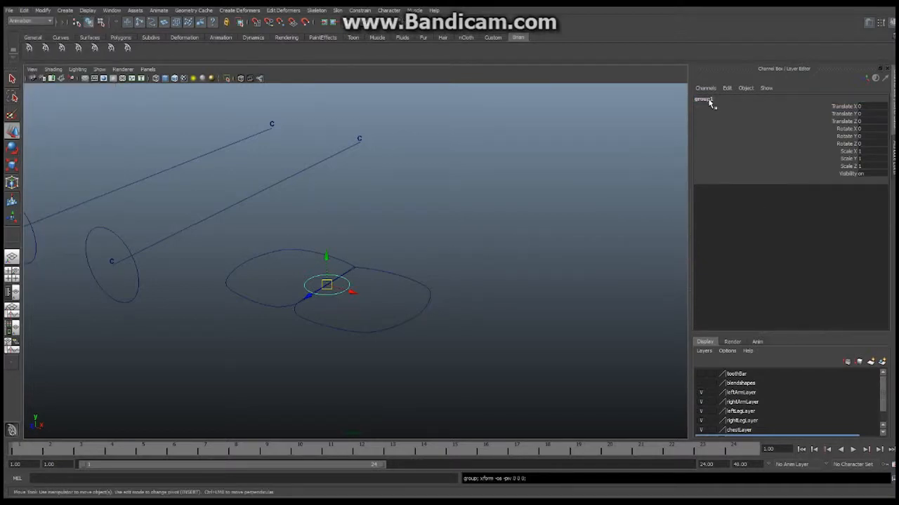
{"action": "double_click", "coordinate": [707, 99]}
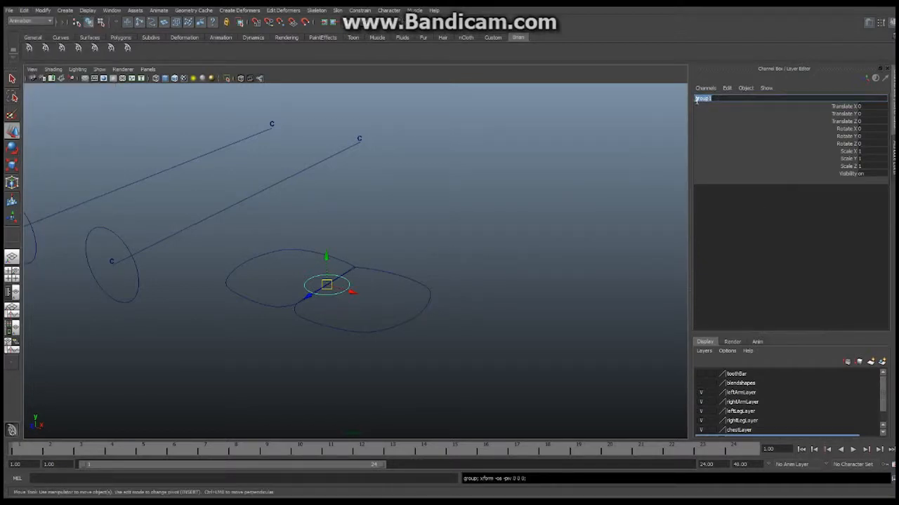
{"action": "type", "text": "pe"}
{"action": "key", "text": "Return"}
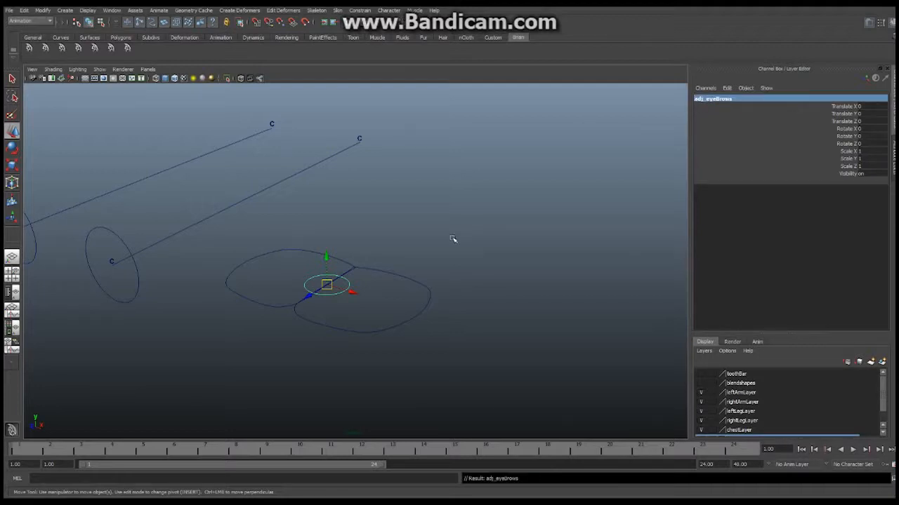
{"action": "mouse_move", "coordinate": [379, 243]}
{"action": "left_mouse_down", "text": "alt"}
{"action": "mouse_move", "coordinate": [351, 295]}
{"action": "mouse_move", "coordinate": [327, 287]}
{"action": "mouse_move", "coordinate": [354, 288]}
{"action": "mouse_move", "coordinate": [375, 176]}
{"action": "mouse_move", "coordinate": [409, 232]}
{"action": "mouse_move", "coordinate": [378, 233]}
{"action": "left_mouse_up", "text": "alt"}
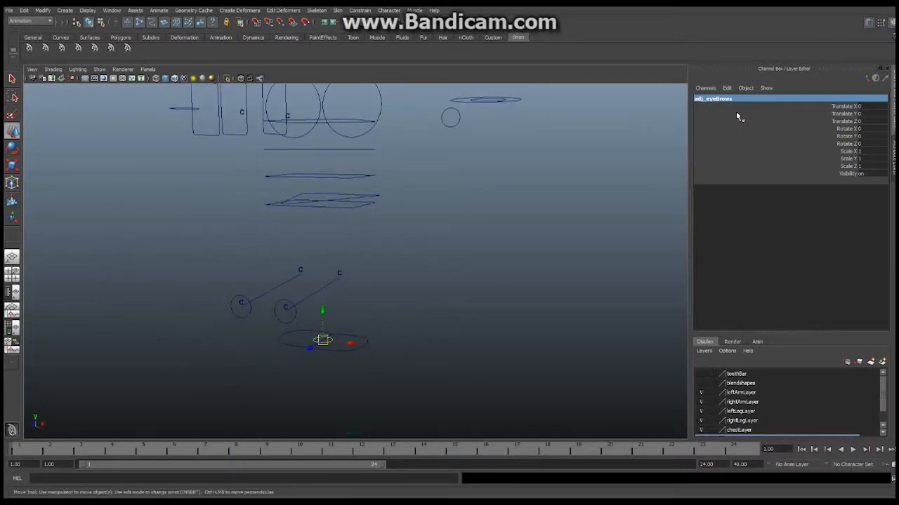
Step: Turn the display of polygons and joints back on in the viewport
{"action": "left_click_drag", "start_coordinate": [390, 266], "coordinate": [373, 238], "text": "alt"}
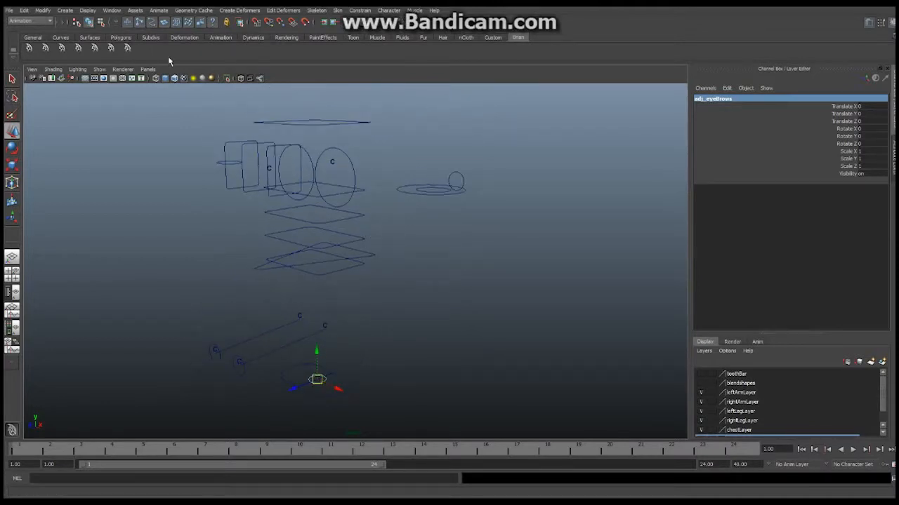
{"action": "left_click", "coordinate": [101, 71]}
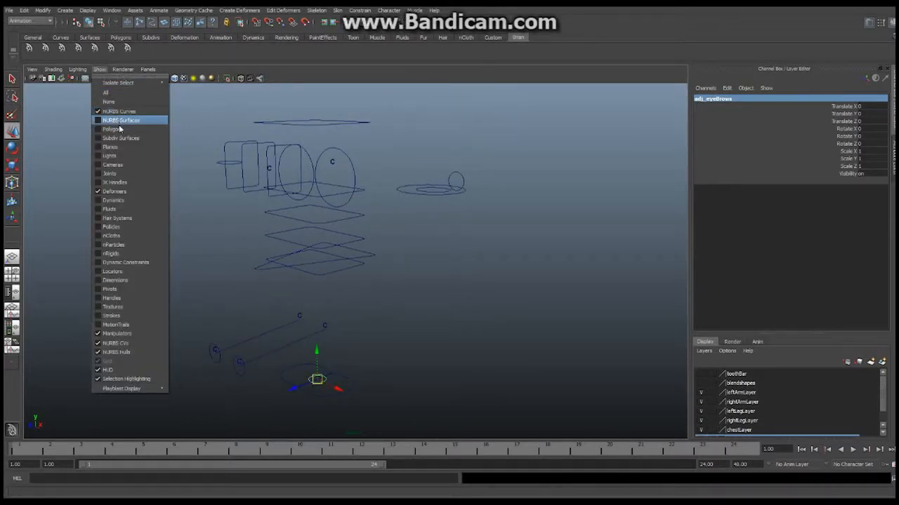
{"action": "left_click", "coordinate": [114, 129]}
{"action": "left_click", "coordinate": [100, 70]}
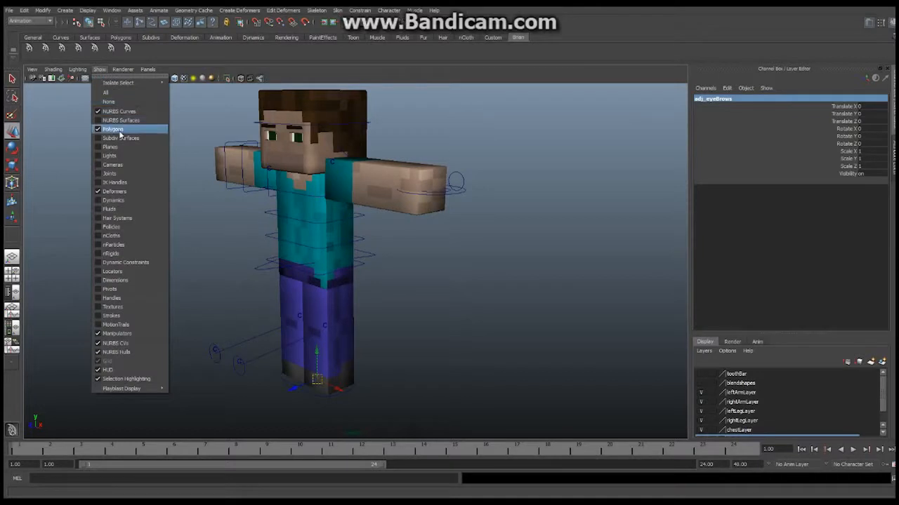
{"action": "left_click", "coordinate": [111, 173]}
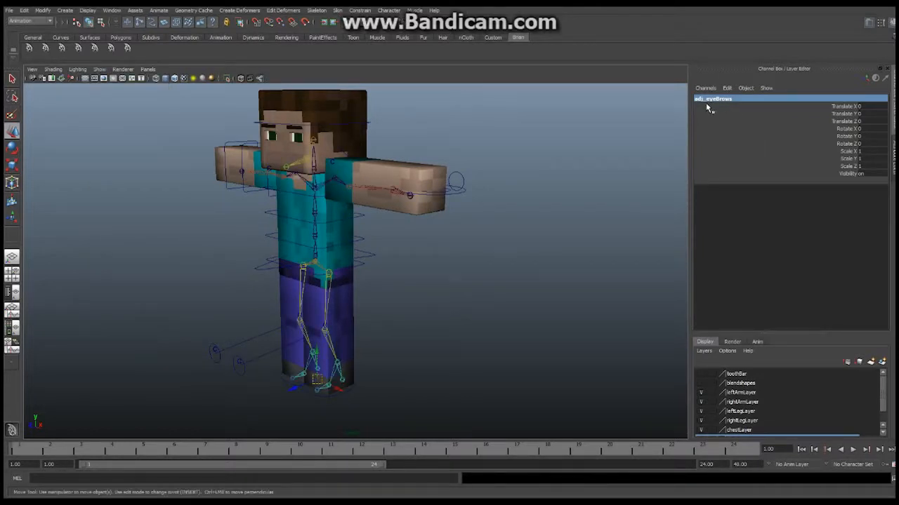
Step: Snap the adj_eyeBrows group from the origin up to the top joint inside the character's head
{"action": "left_click", "coordinate": [281, 25]}
{"action": "middle_click_drag", "start_coordinate": [320, 266], "coordinate": [308, 259], "text": "alt"}
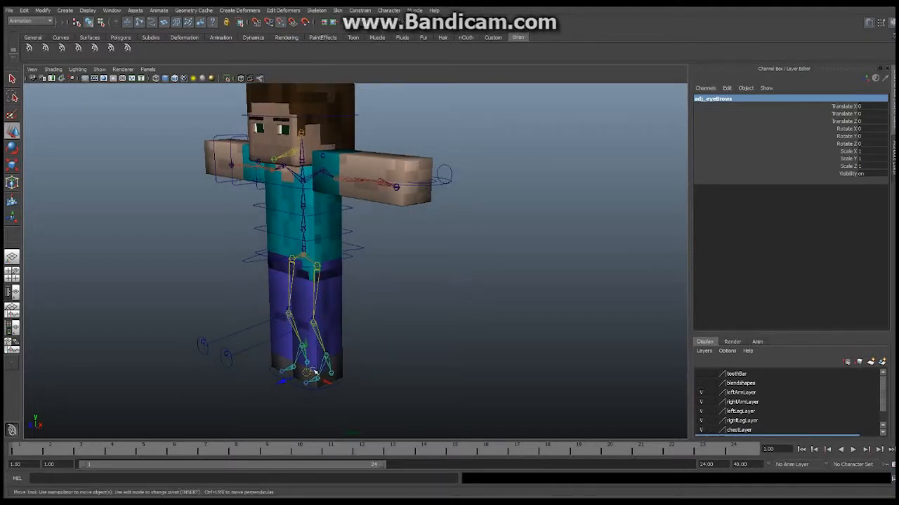
{"action": "left_click_drag", "start_coordinate": [309, 372], "coordinate": [209, 131]}
{"action": "middle_click_drag", "start_coordinate": [208, 131], "coordinate": [227, 190], "text": "alt"}
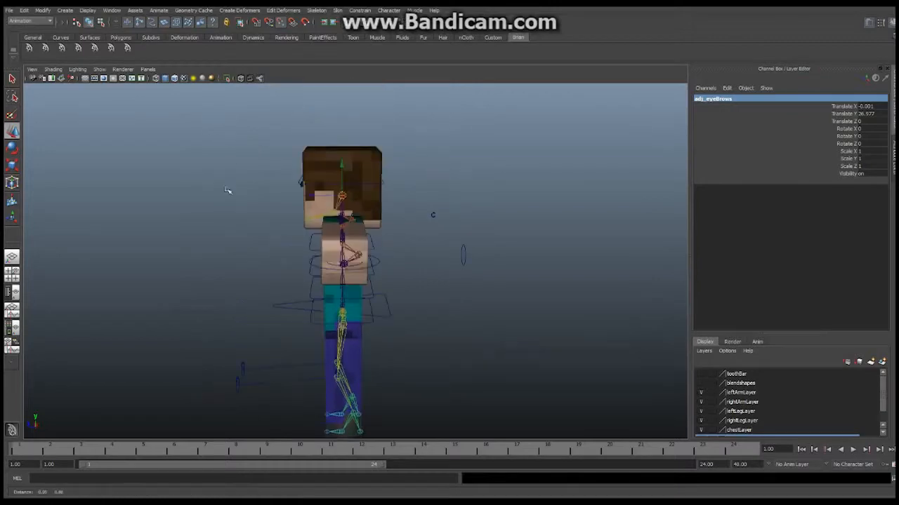
{"action": "right_click_drag", "start_coordinate": [227, 191], "coordinate": [413, 92], "text": "alt"}
{"action": "middle_click_drag", "start_coordinate": [309, 84], "coordinate": [327, 169], "text": "alt"}
{"action": "left_click_drag", "start_coordinate": [327, 169], "coordinate": [319, 223], "text": "alt"}
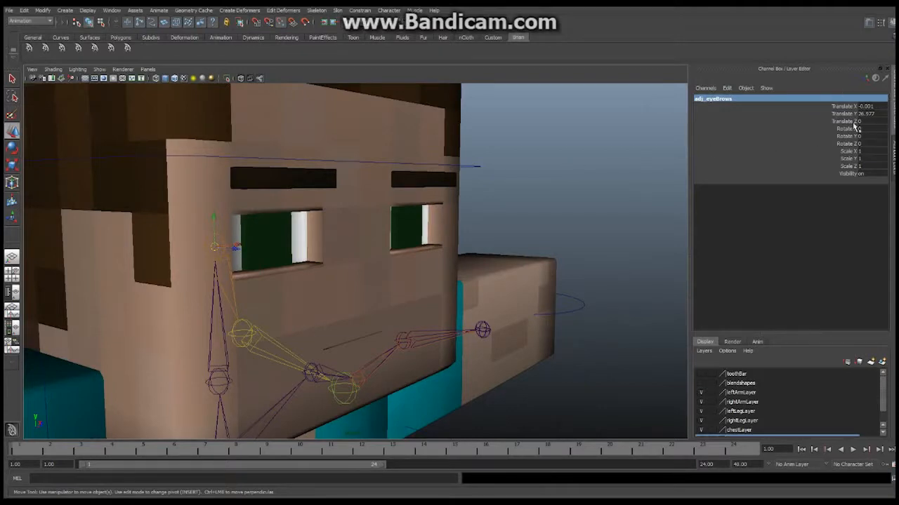
{"action": "left_click_drag", "start_coordinate": [318, 262], "coordinate": [207, 241], "text": "alt"}
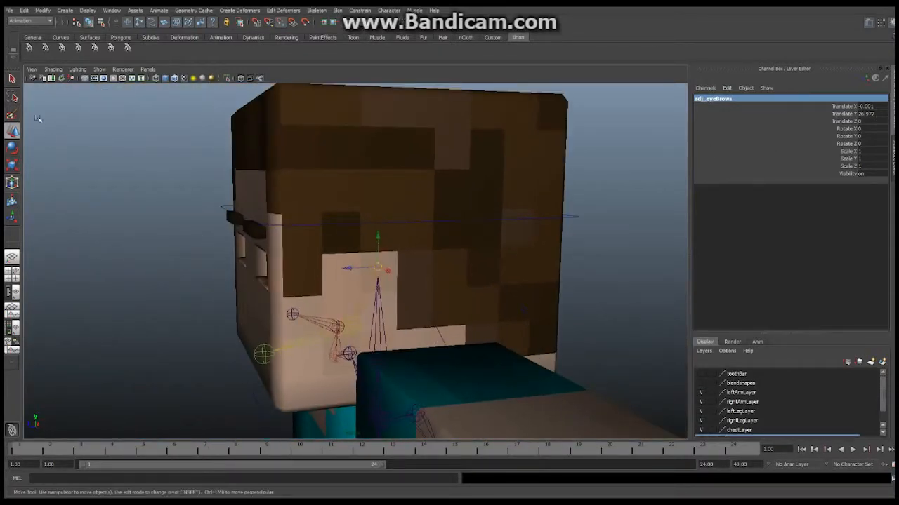
Step: Select the cnt_eyeBrow_R circle inside the head, hiding the polygons to reach it and showing them again
{"action": "left_click_drag", "start_coordinate": [131, 127], "coordinate": [132, 137], "text": "alt"}
{"action": "left_click", "coordinate": [100, 73]}
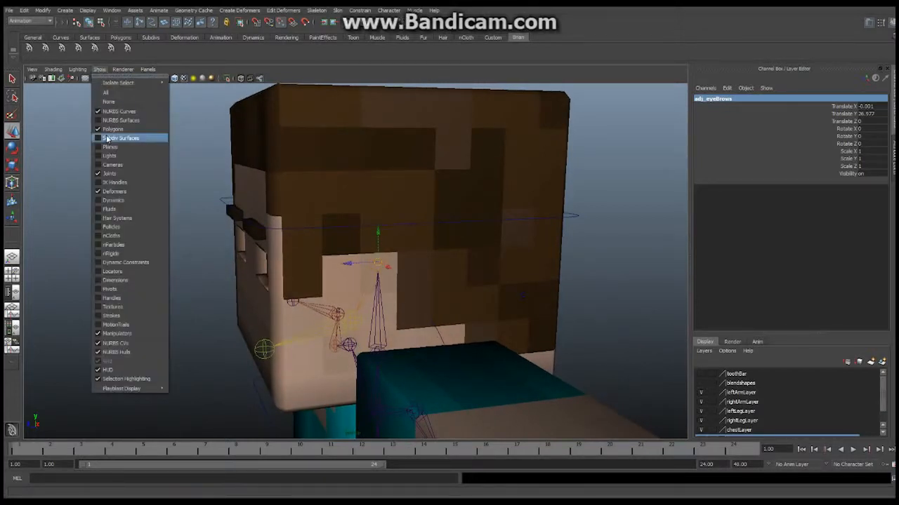
{"action": "left_click", "coordinate": [110, 129]}
{"action": "left_click_drag", "start_coordinate": [329, 243], "coordinate": [364, 272], "text": "alt"}
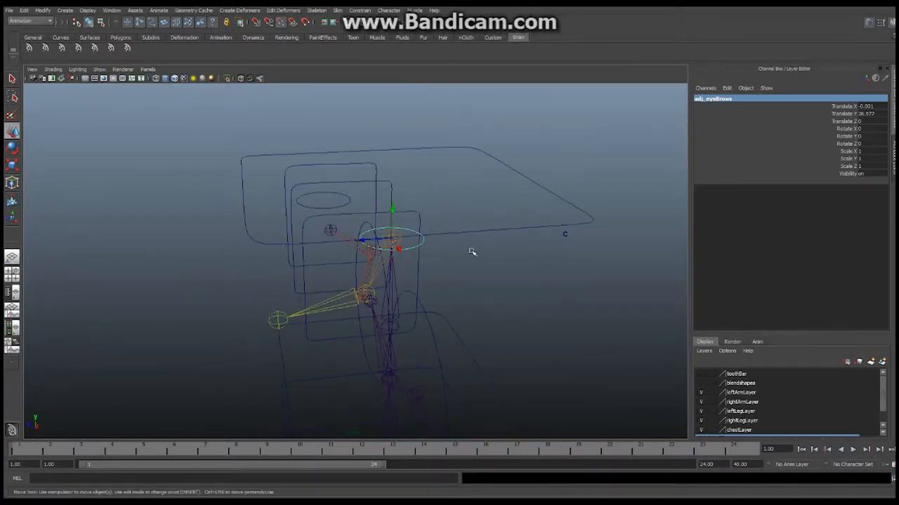
{"action": "left_click", "coordinate": [412, 250]}
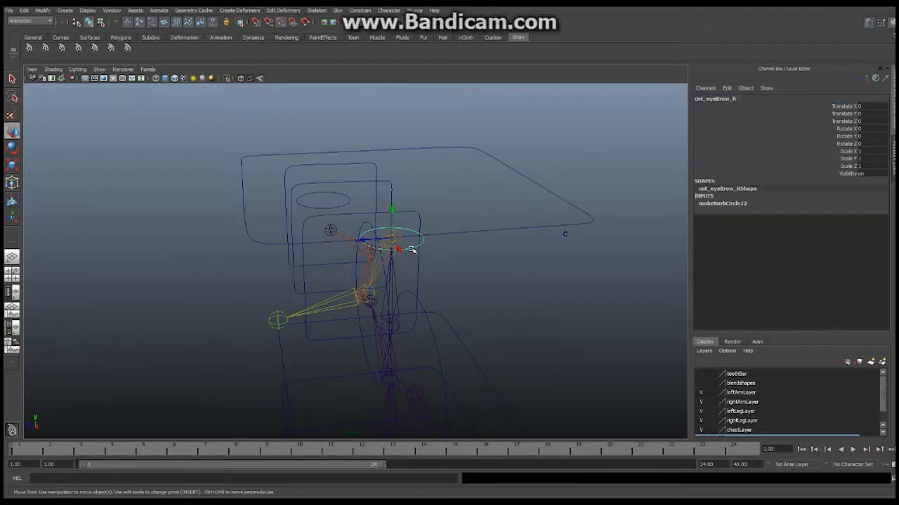
{"action": "left_click", "coordinate": [99, 69]}
{"action": "left_click", "coordinate": [120, 127]}
Step: Move cnt_eyeBrow_R onto the right eyebrow, about -2 in X, 1.5 in Y and 4.1 in Z, and freeze its transformations
{"action": "middle_click_drag", "start_coordinate": [318, 207], "coordinate": [359, 198], "text": "alt"}
{"action": "left_click_drag", "start_coordinate": [392, 237], "coordinate": [372, 241]}
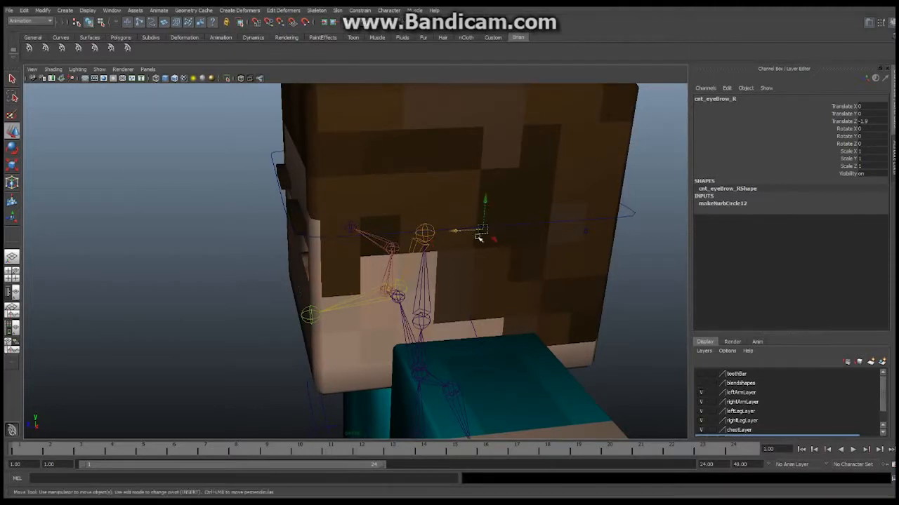
{"action": "left_click_drag", "start_coordinate": [454, 230], "coordinate": [367, 222]}
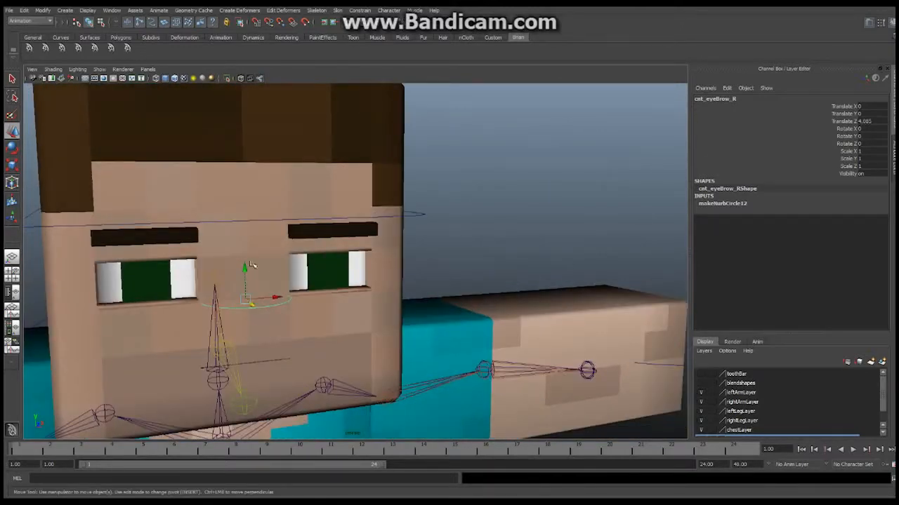
{"action": "left_click_drag", "start_coordinate": [245, 268], "coordinate": [234, 198]}
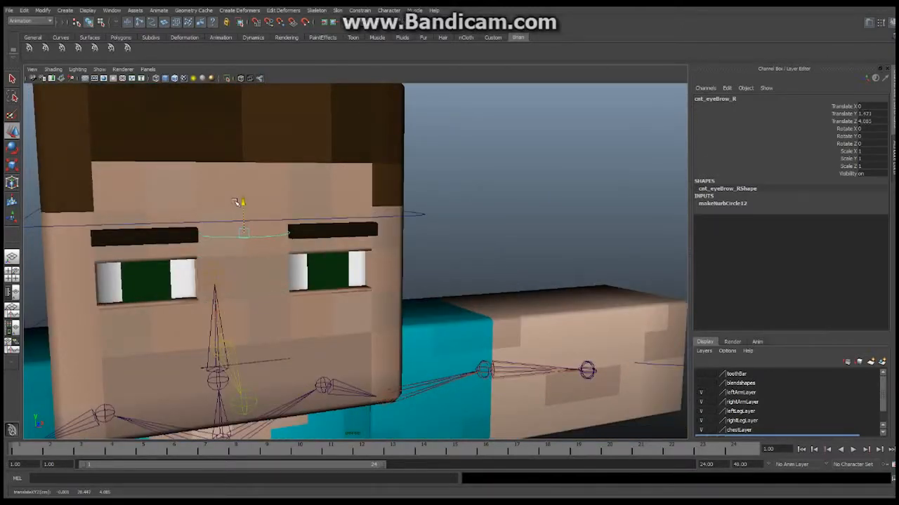
{"action": "left_click_drag", "start_coordinate": [274, 234], "coordinate": [100, 269], "text": "alt"}
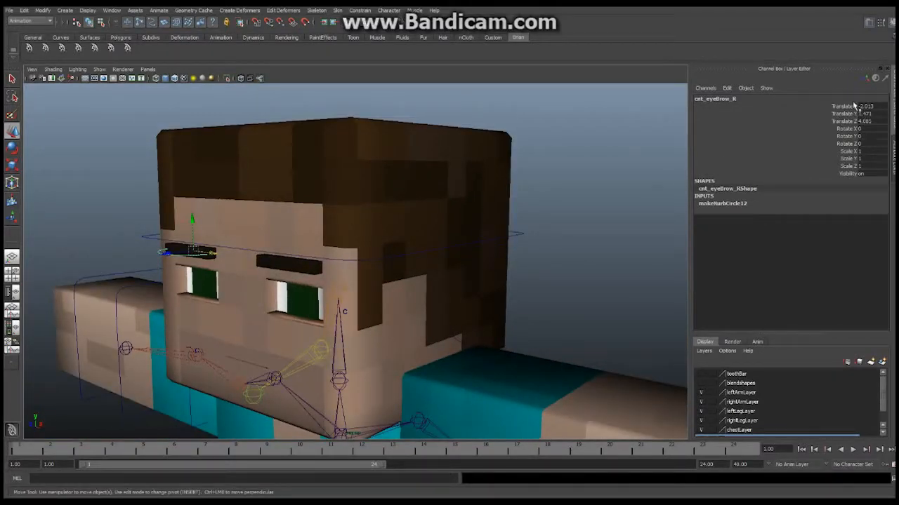
{"action": "middle_click_drag", "start_coordinate": [410, 247], "coordinate": [437, 231], "text": "alt"}
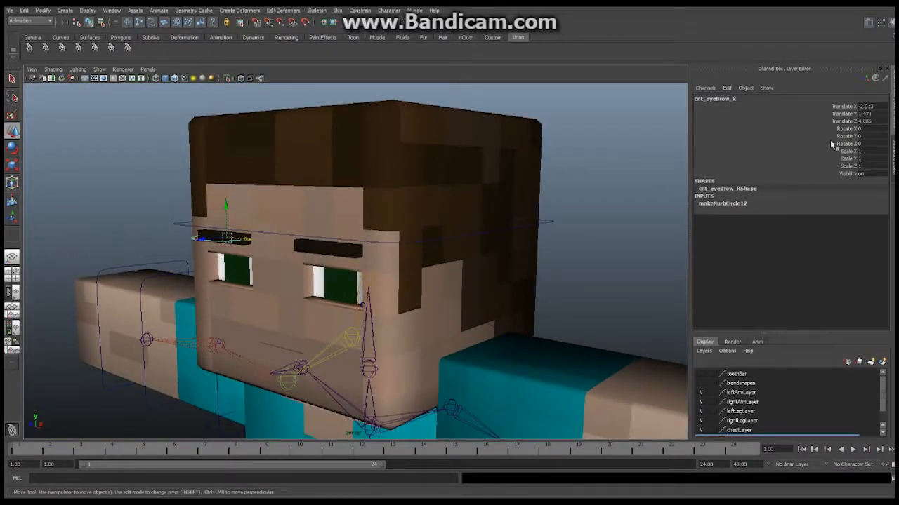
{"action": "left_click_drag", "start_coordinate": [372, 192], "coordinate": [304, 207], "text": "alt"}
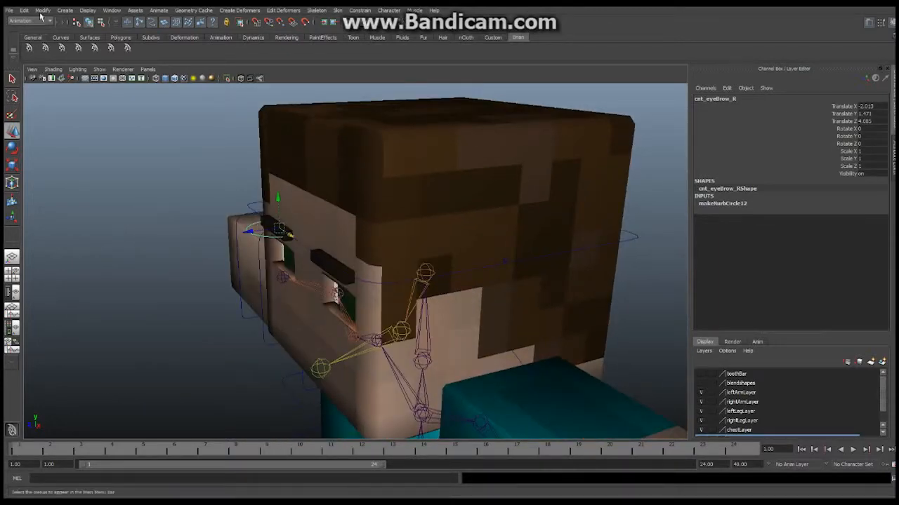
{"action": "left_click", "coordinate": [42, 13]}
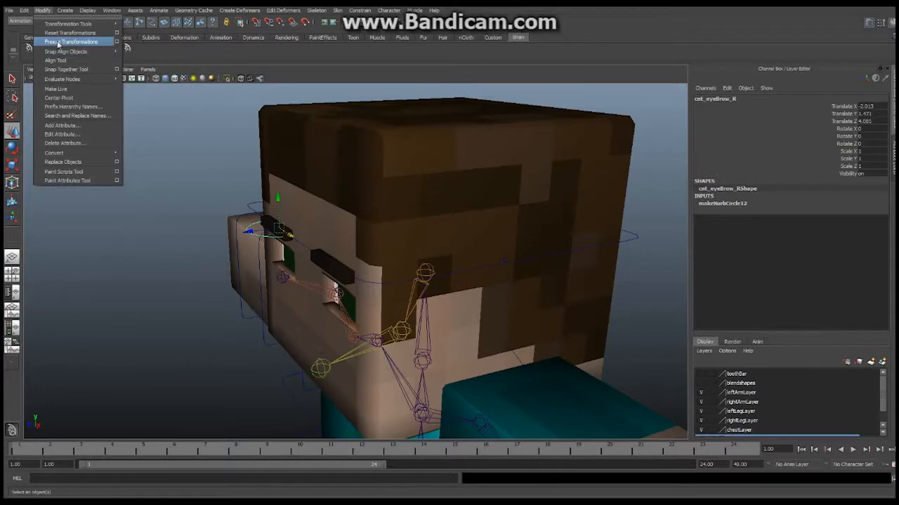
{"action": "left_click", "coordinate": [56, 40]}
Step: Nudge cnt_eyeBrow_R about -0.033 in X to centre it on the eyebrow and freeze its transformations again
{"action": "left_click_drag", "start_coordinate": [264, 211], "coordinate": [333, 208], "text": "alt"}
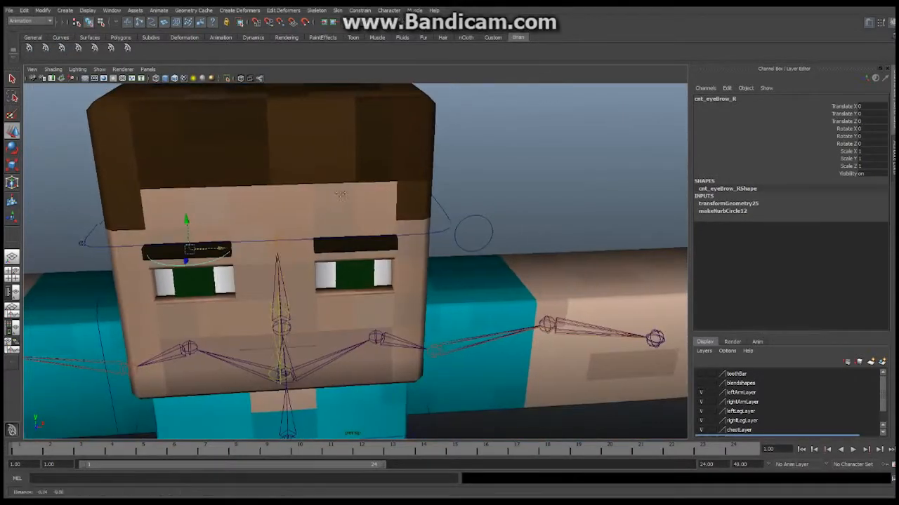
{"action": "scroll", "coordinate": [239, 208], "scroll_direction": "up", "scroll_amount": 3}
{"action": "left_click_drag", "start_coordinate": [197, 227], "coordinate": [196, 227]}
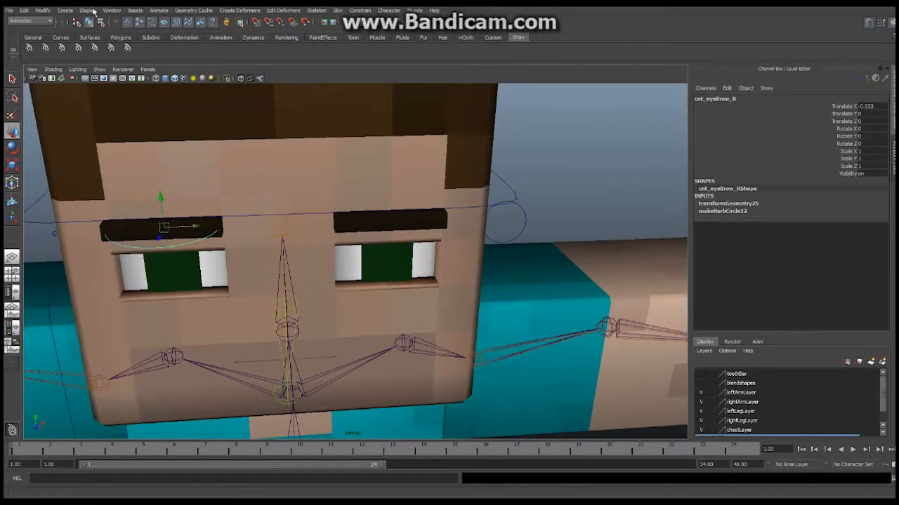
{"action": "left_click", "coordinate": [43, 10]}
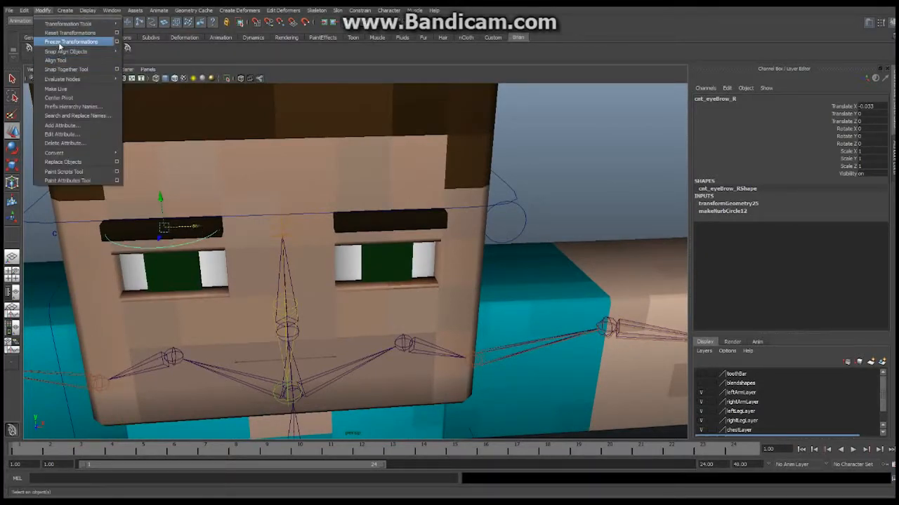
{"action": "left_click", "coordinate": [62, 37]}
Step: Duplicate the right eyebrow control and move the copy about 4.11 in X onto the left eyebrow
{"action": "left_click_drag", "start_coordinate": [238, 236], "coordinate": [232, 210], "text": "alt"}
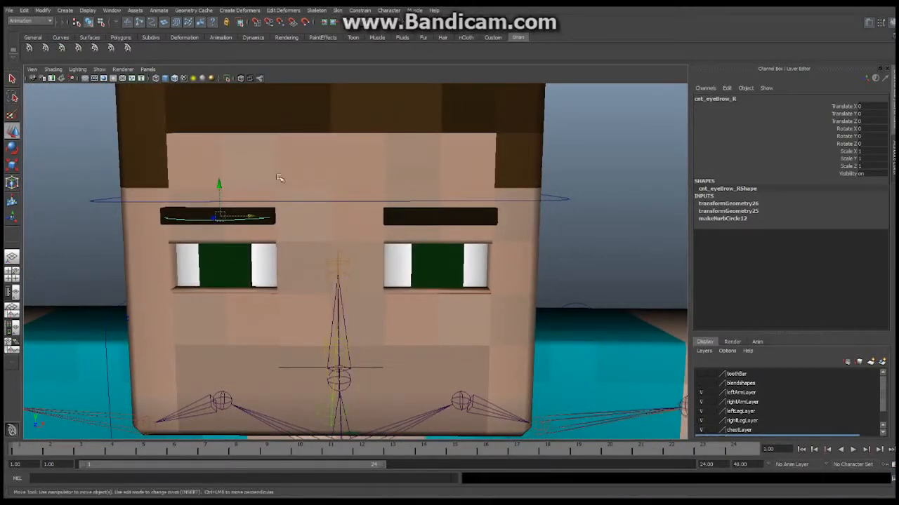
{"action": "middle_click_drag", "start_coordinate": [279, 176], "coordinate": [333, 194], "text": "alt"}
{"action": "left_click_drag", "start_coordinate": [474, 212], "coordinate": [247, 84], "text": "alt"}
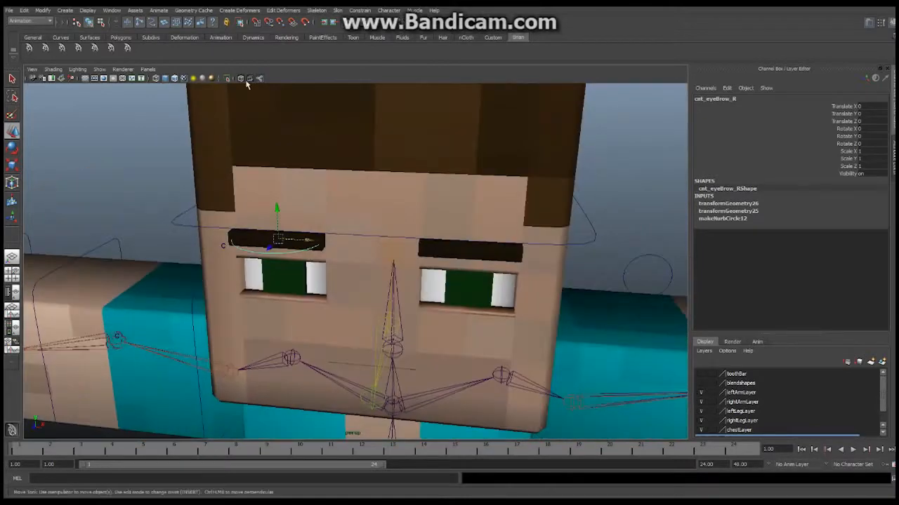
{"action": "left_click", "coordinate": [24, 10]}
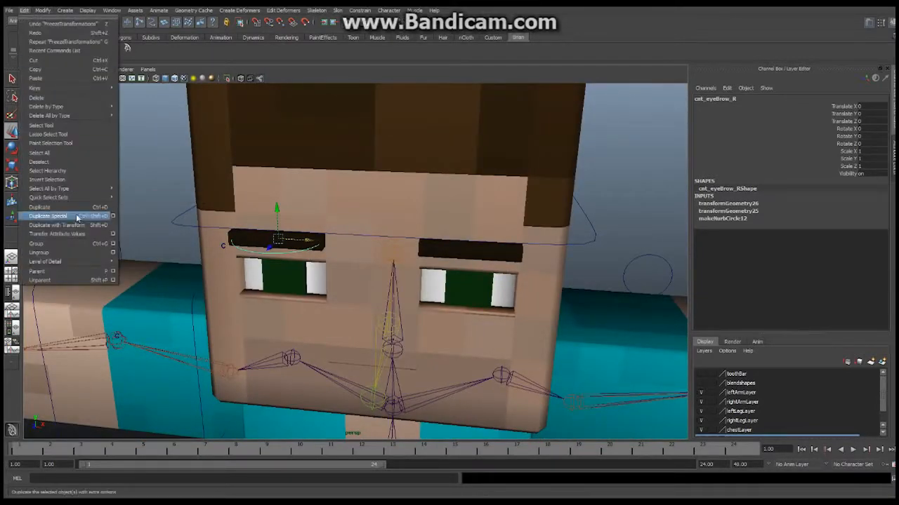
{"action": "left_click", "coordinate": [40, 207]}
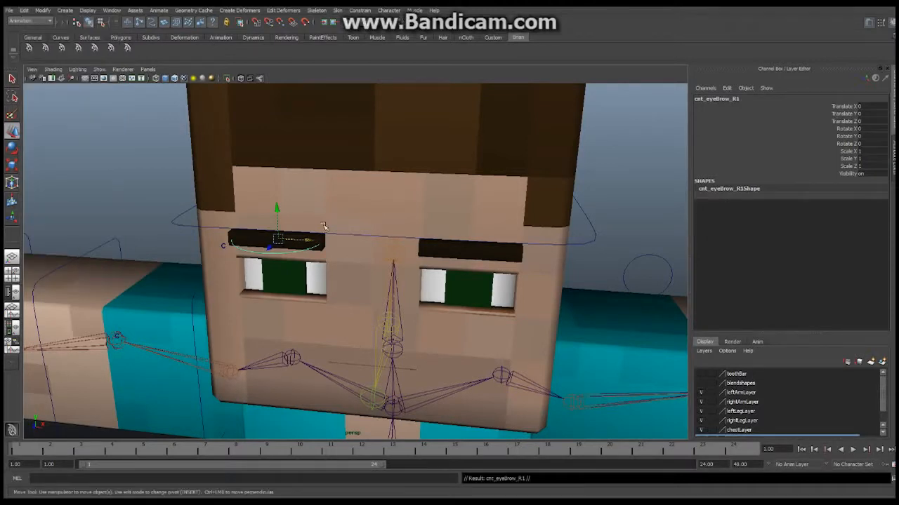
{"action": "left_click_drag", "start_coordinate": [313, 241], "coordinate": [424, 267]}
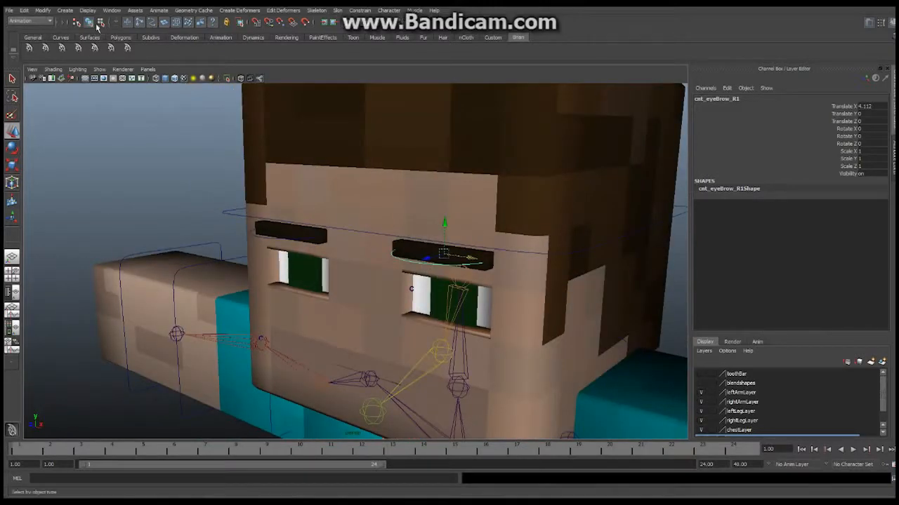
Step: Freeze the duplicated control's transformations and rename it as cnt_eyeBrow_L
{"action": "left_click", "coordinate": [42, 10]}
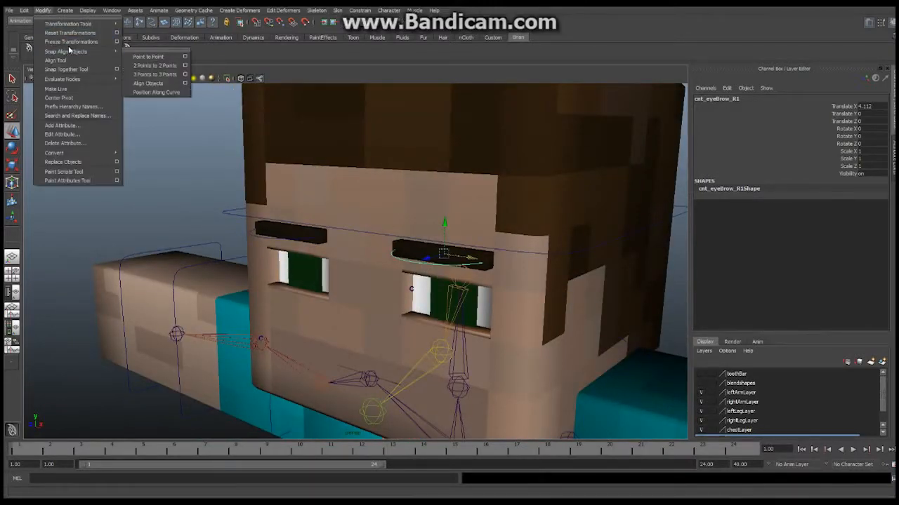
{"action": "left_click", "coordinate": [68, 37]}
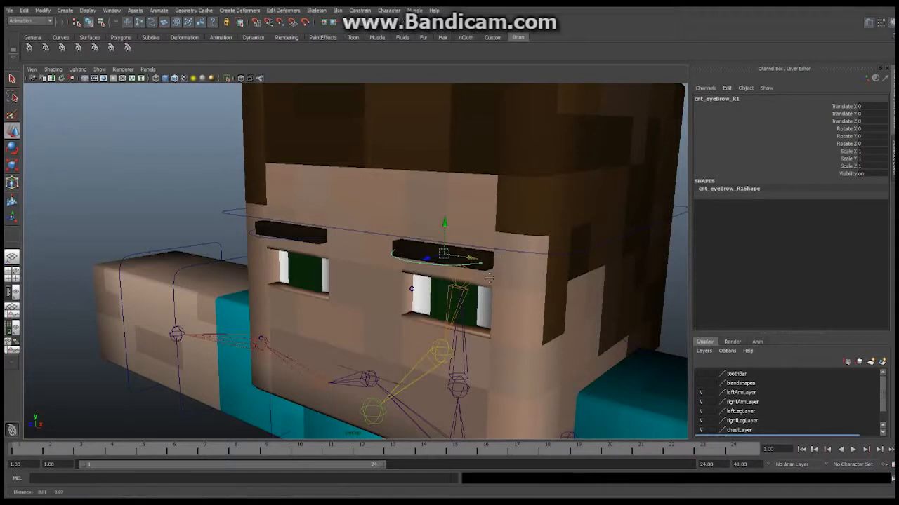
{"action": "left_click_drag", "start_coordinate": [498, 258], "coordinate": [526, 250], "text": "alt"}
{"action": "double_click", "coordinate": [724, 99]}
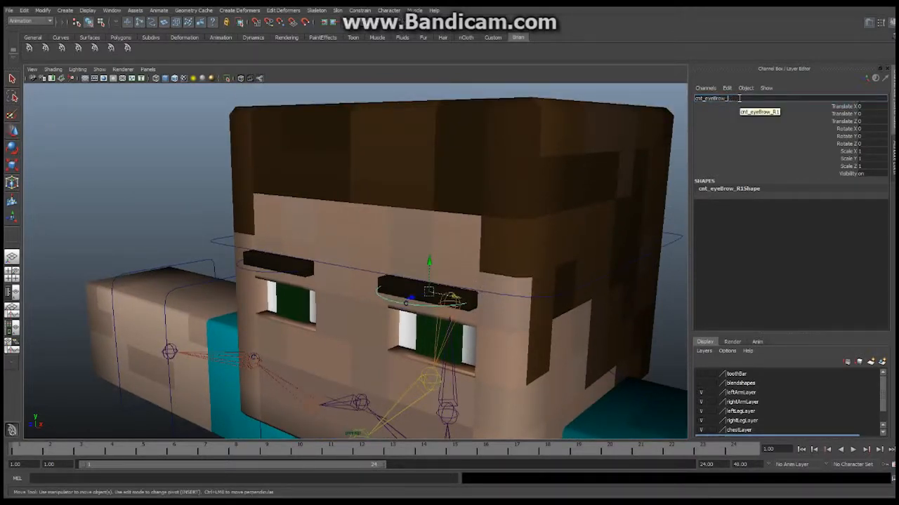
{"action": "type", "text": "L"}
{"action": "key", "text": "Return"}
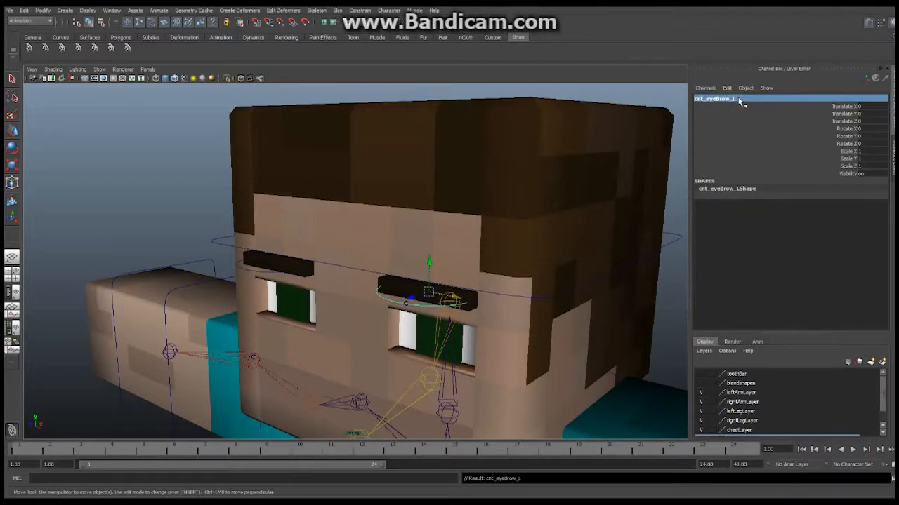
Step: Rotate the head control cnt_head to test whether the eyebrow controls follow it, and undo the rotation
{"action": "left_click_drag", "start_coordinate": [432, 322], "coordinate": [357, 311], "text": "alt"}
{"action": "left_click_drag", "start_coordinate": [484, 287], "coordinate": [503, 283], "text": "alt"}
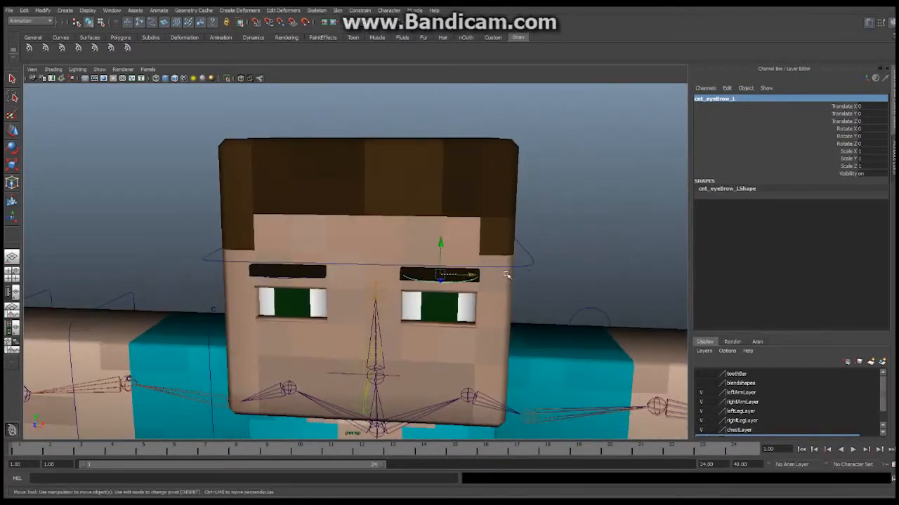
{"action": "left_click", "coordinate": [530, 265]}
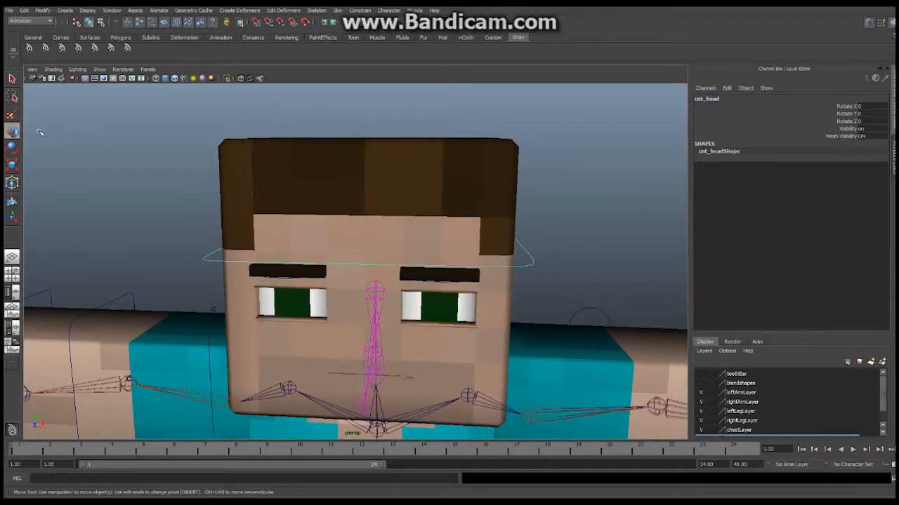
{"action": "left_click", "coordinate": [13, 149]}
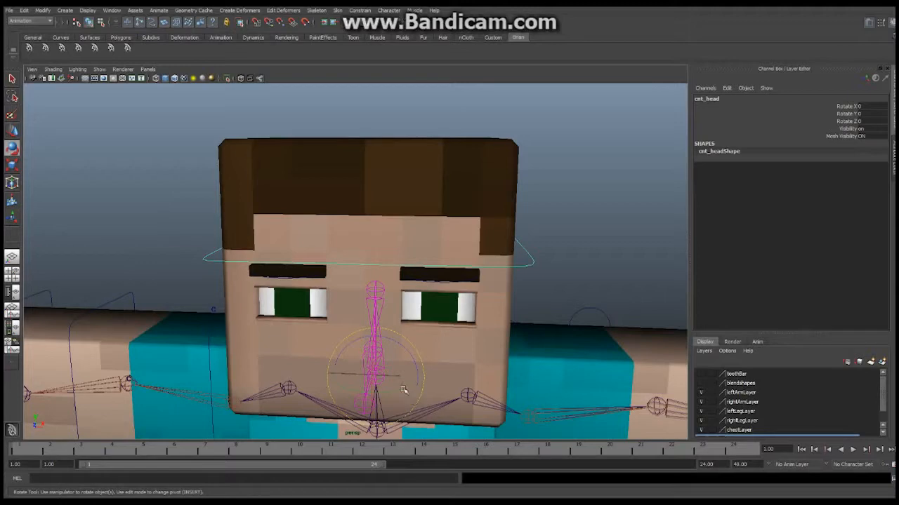
{"action": "left_click_drag", "start_coordinate": [405, 391], "coordinate": [341, 347]}
{"action": "key", "text": "ctrl+z"}
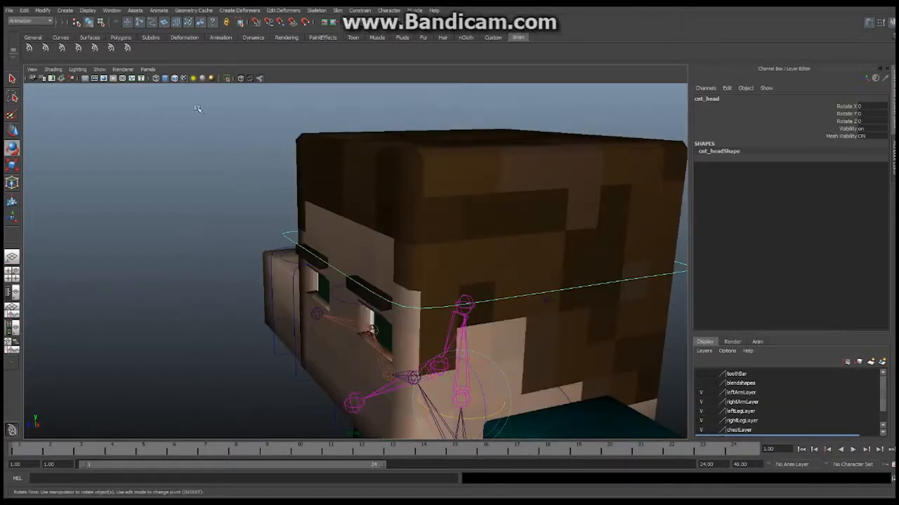
Step: Hide polygon objects in the perspective view so only the control curves and joints are displayed
{"action": "left_click", "coordinate": [99, 70]}
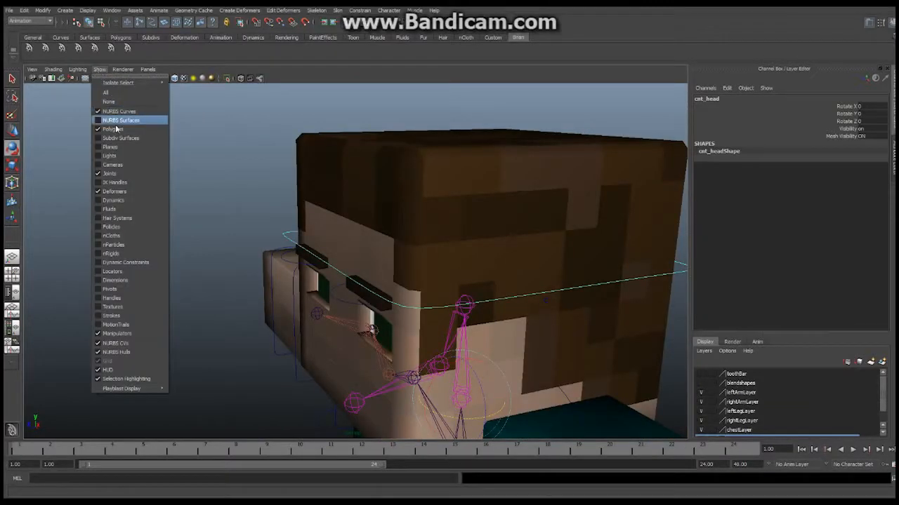
{"action": "left_click", "coordinate": [115, 125]}
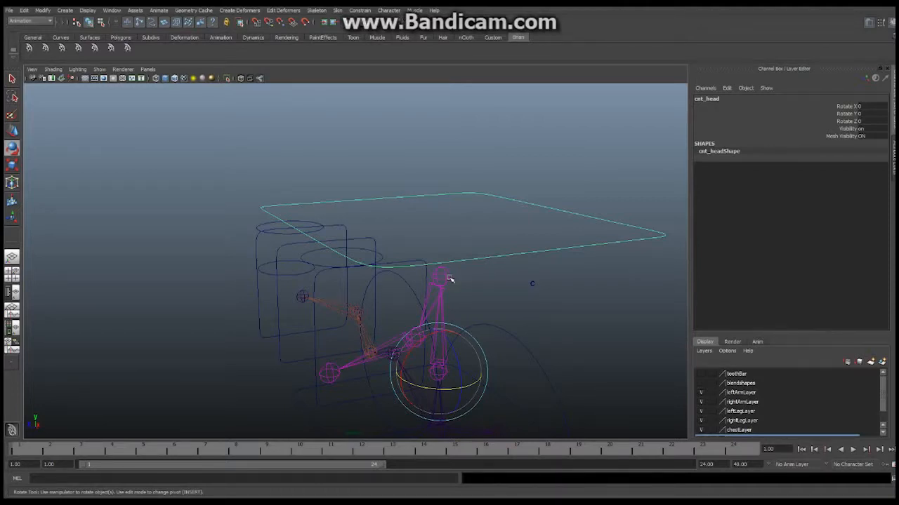
{"action": "left_click_drag", "start_coordinate": [499, 274], "coordinate": [523, 265], "text": "alt"}
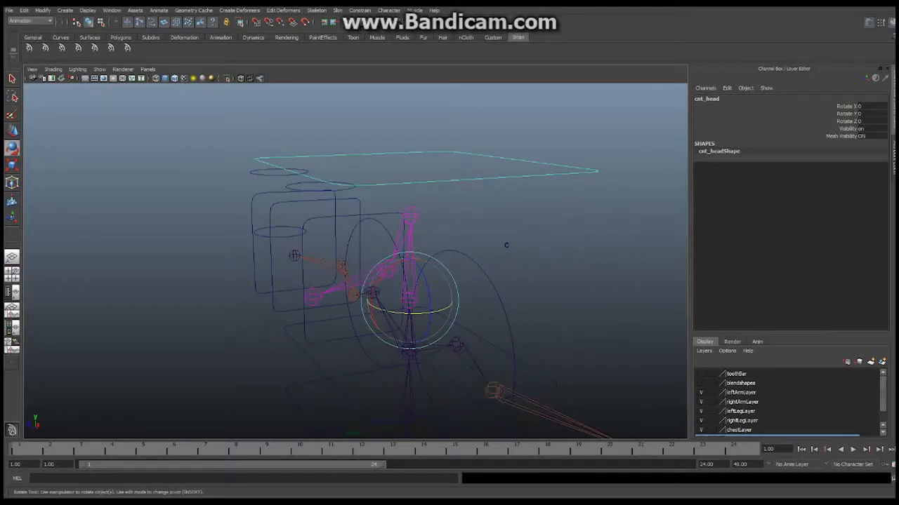
Step: Point-constrain the adj_eyeBrows group to the head joint on all axes, with maintain offset off
{"action": "key", "text": "alt+Tab"}
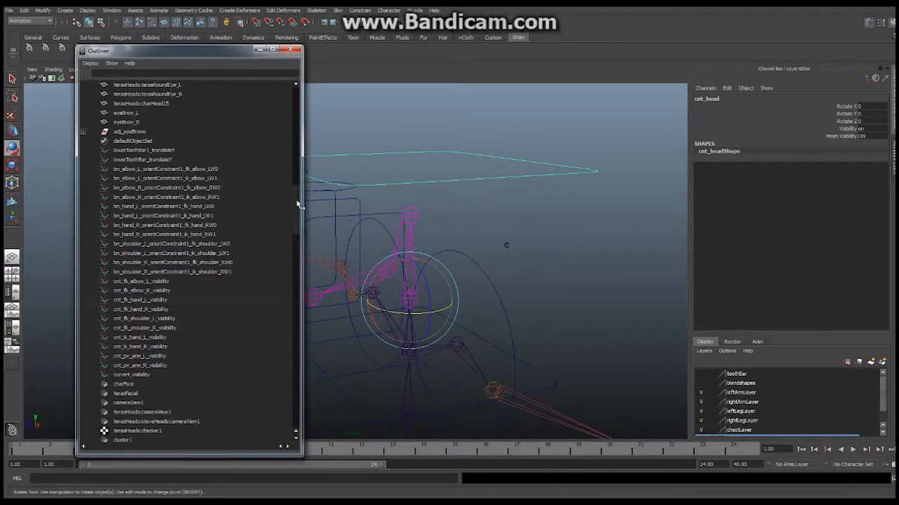
{"action": "scroll", "coordinate": [297, 204], "scroll_direction": "up", "scroll_amount": 3}
{"action": "left_click", "coordinate": [413, 214]}
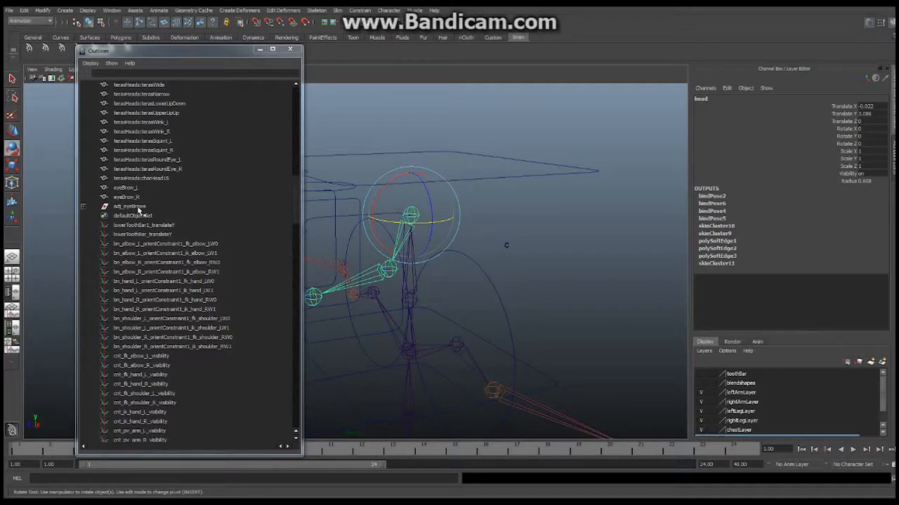
{"action": "left_click", "coordinate": [139, 207]}
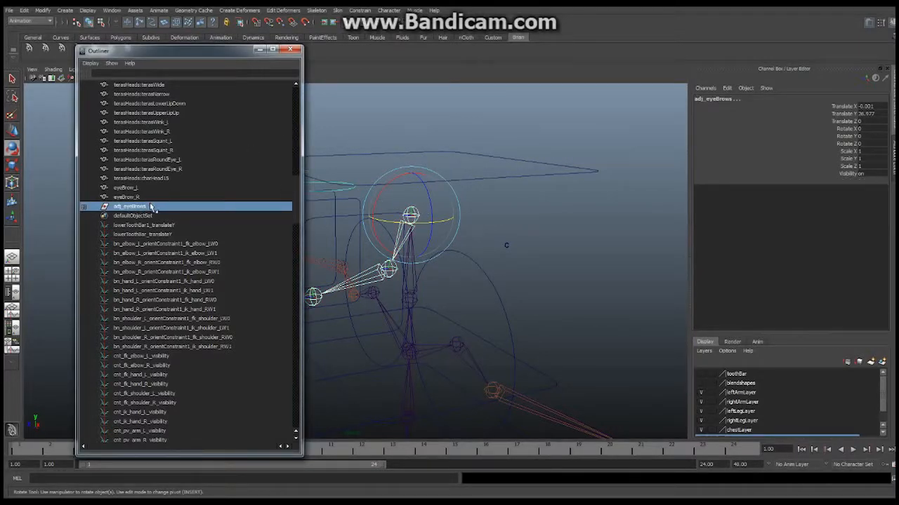
{"action": "left_click", "coordinate": [259, 51]}
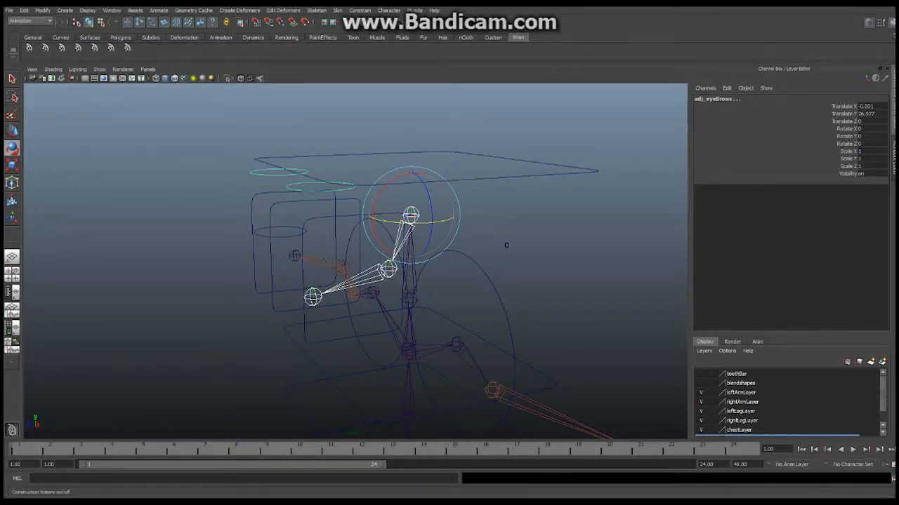
{"action": "left_click", "coordinate": [359, 10]}
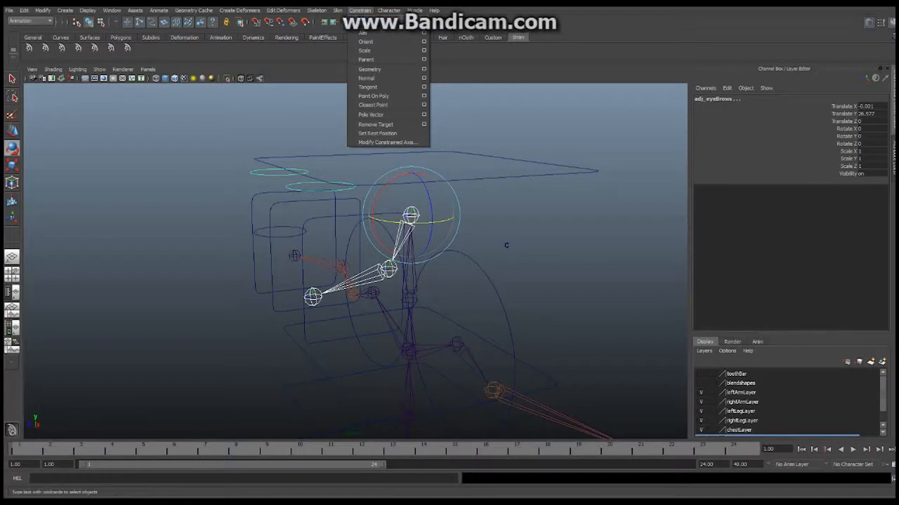
{"action": "left_click", "coordinate": [424, 24]}
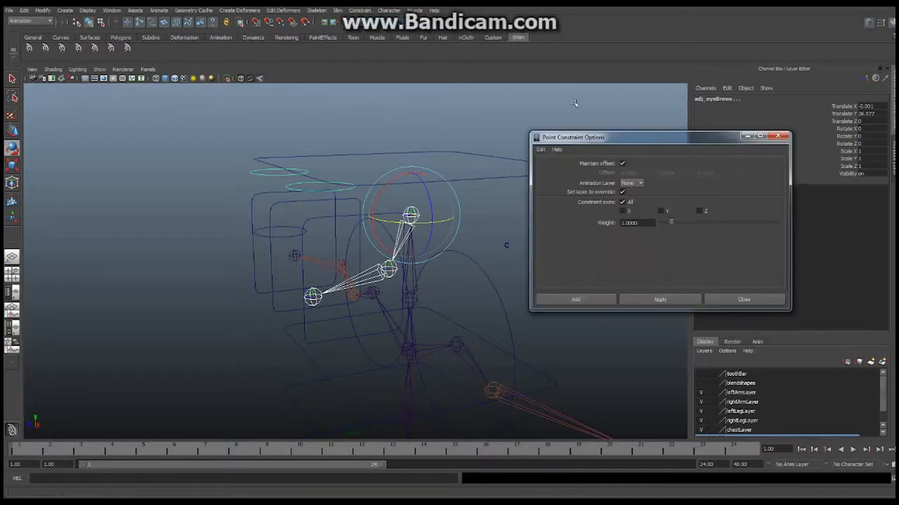
{"action": "left_click", "coordinate": [621, 163]}
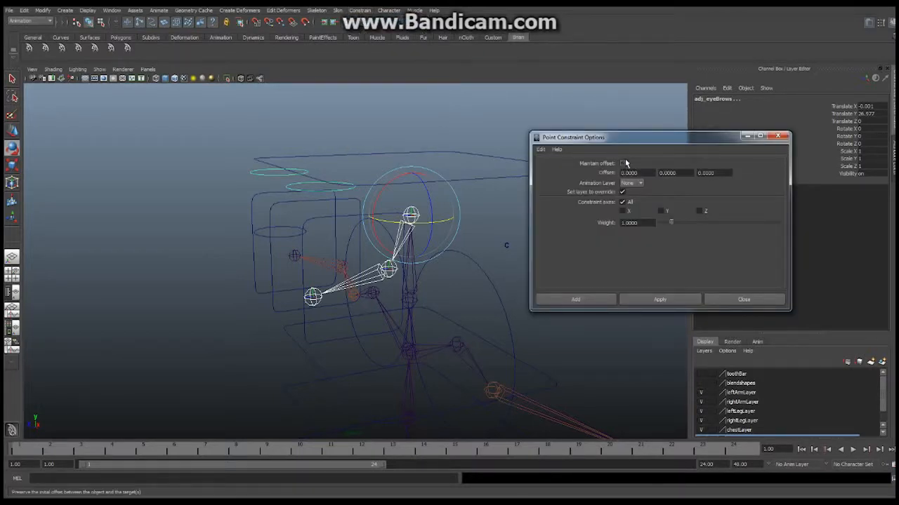
{"action": "left_click", "coordinate": [576, 300]}
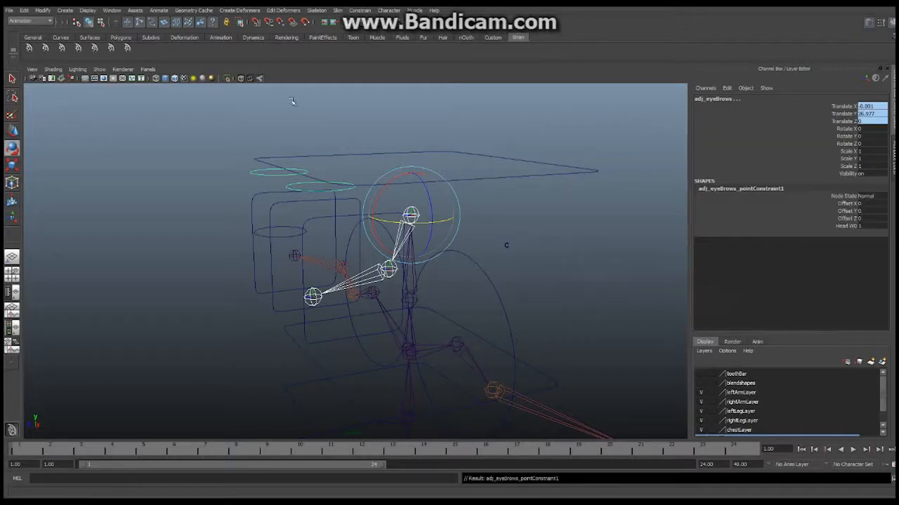
Step: Orient-constrain the adj_eyeBrows group to the head joint on all axes, with maintain offset off
{"action": "left_click", "coordinate": [358, 12]}
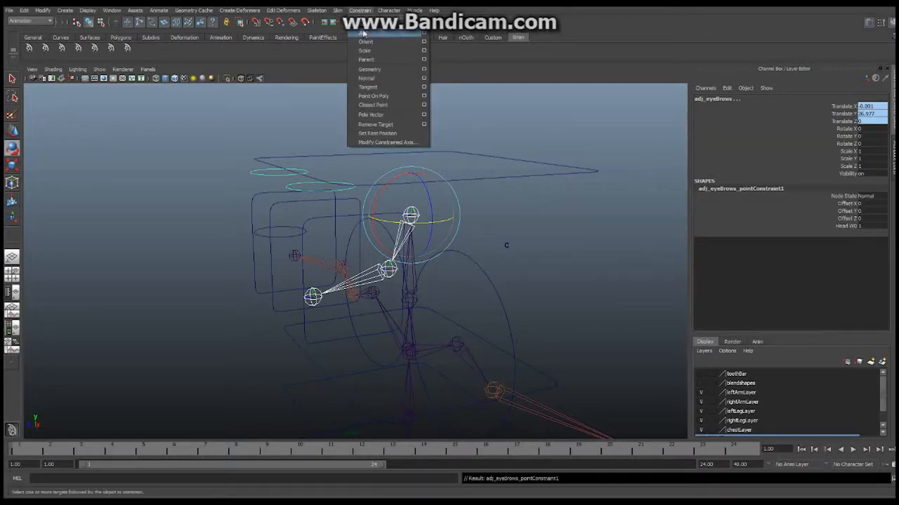
{"action": "left_click", "coordinate": [426, 44]}
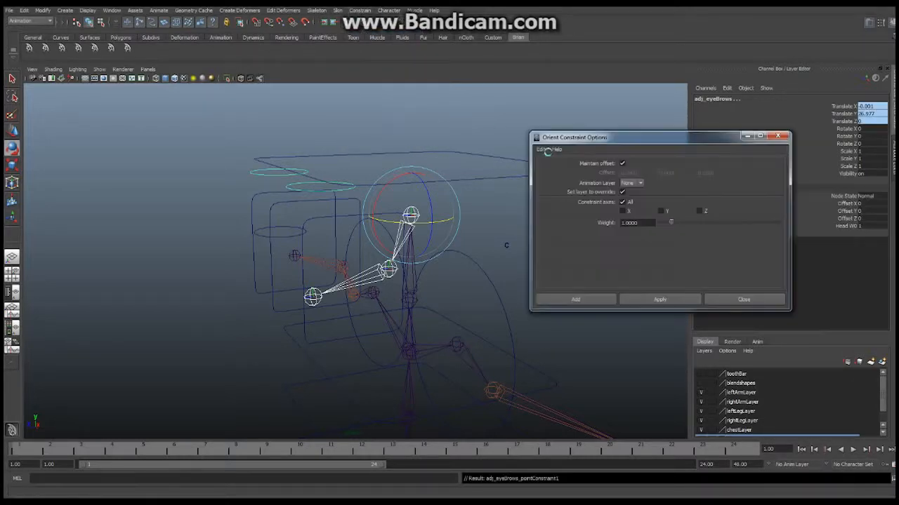
{"action": "left_click", "coordinate": [622, 164]}
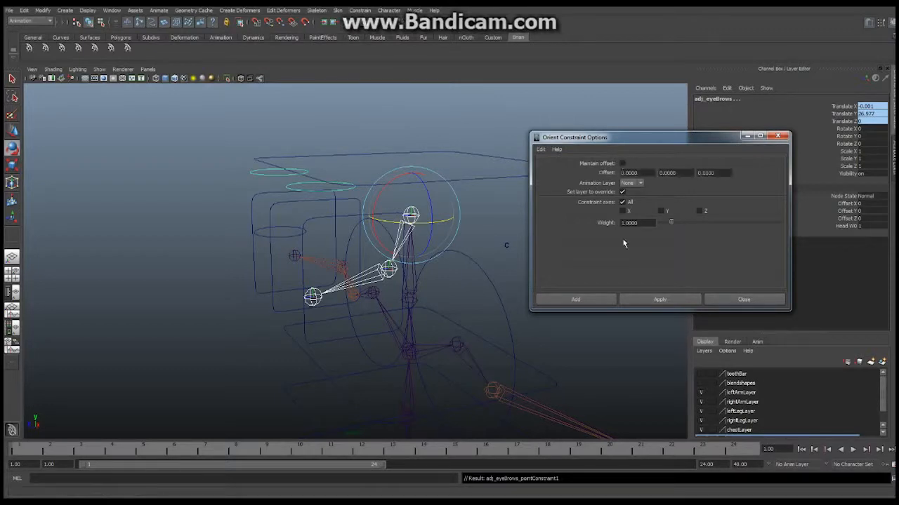
{"action": "left_click", "coordinate": [575, 300]}
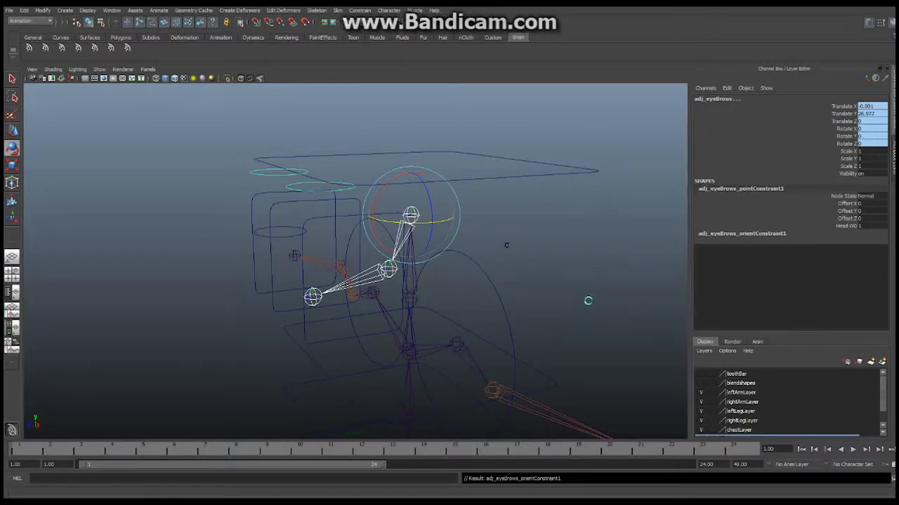
Step: Show polygon objects in the perspective view again and view the face from the front
{"action": "left_click", "coordinate": [99, 69]}
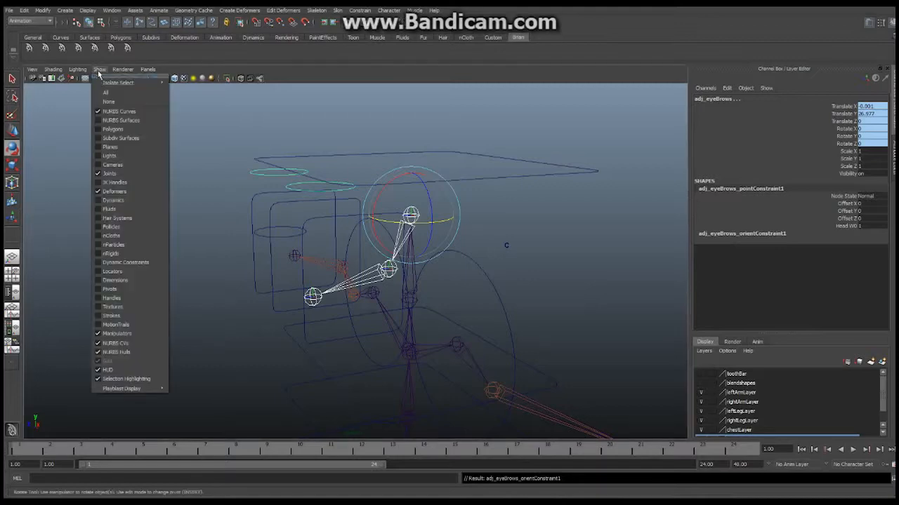
{"action": "left_click", "coordinate": [121, 131]}
{"action": "left_click_drag", "start_coordinate": [408, 207], "coordinate": [442, 212], "text": "alt"}
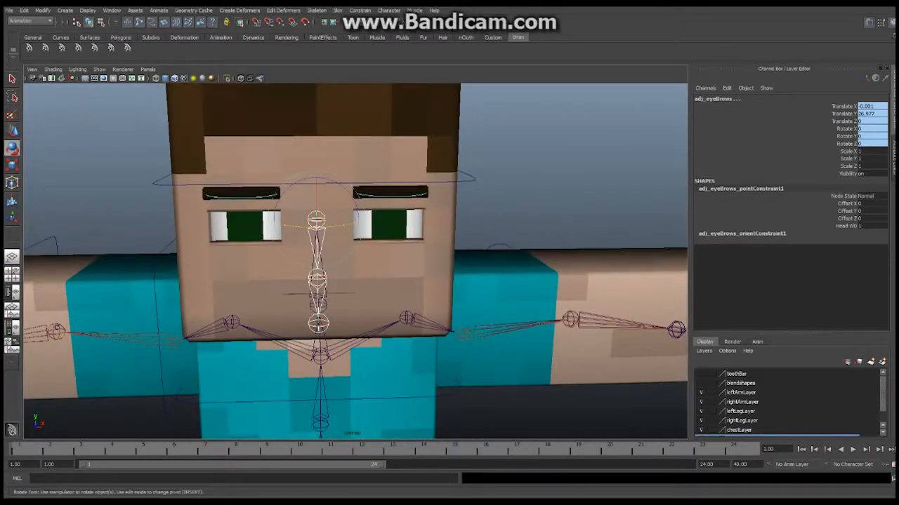
Step: Parent the eyeBrow_L mesh under the cnt_eyeBrow_L control in the adj_eyeBrows group
{"action": "key", "text": "alt+Tab"}
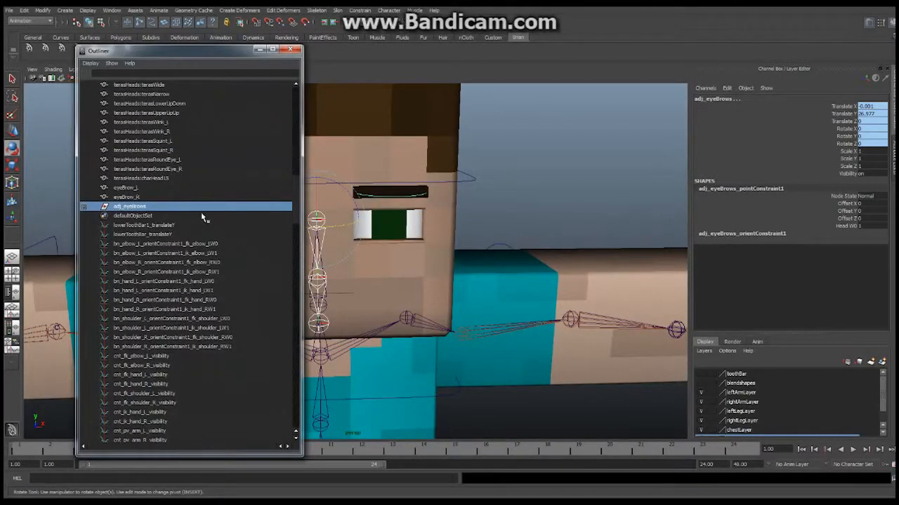
{"action": "left_click", "coordinate": [83, 208]}
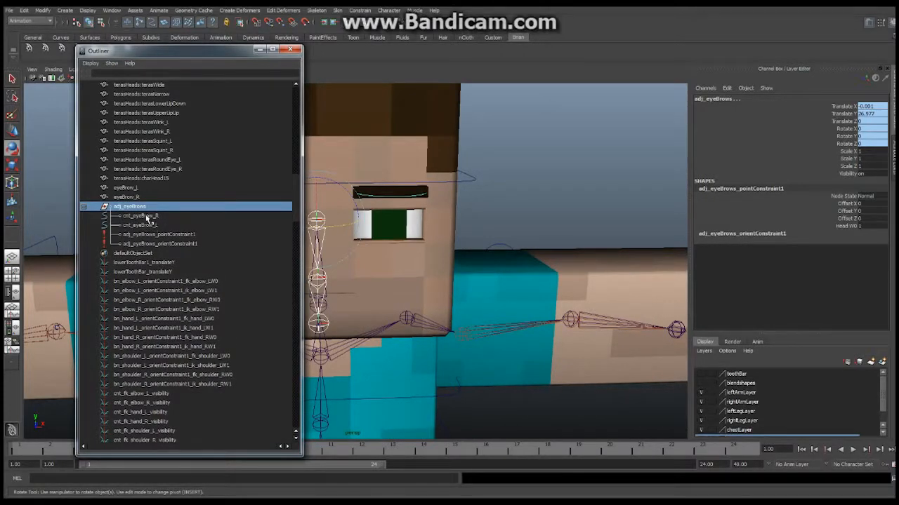
{"action": "left_click", "coordinate": [401, 191]}
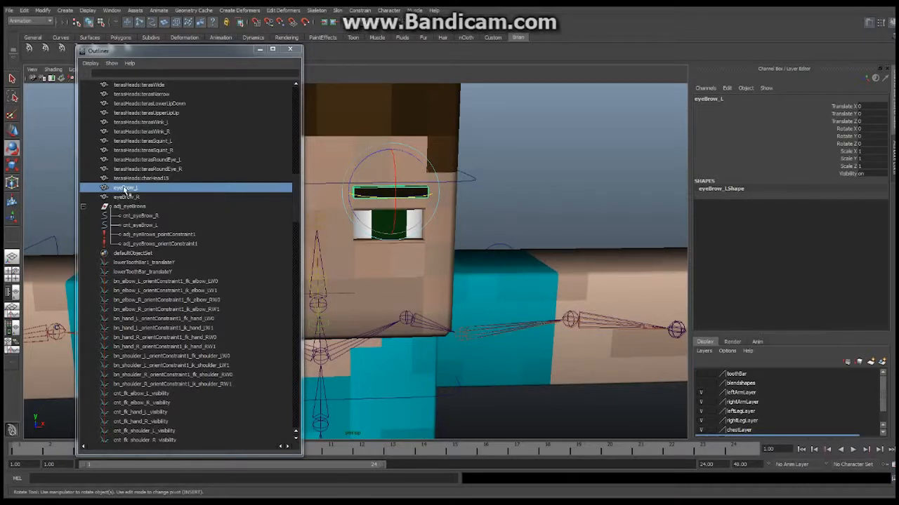
{"action": "middle_click_drag", "start_coordinate": [125, 191], "coordinate": [132, 229]}
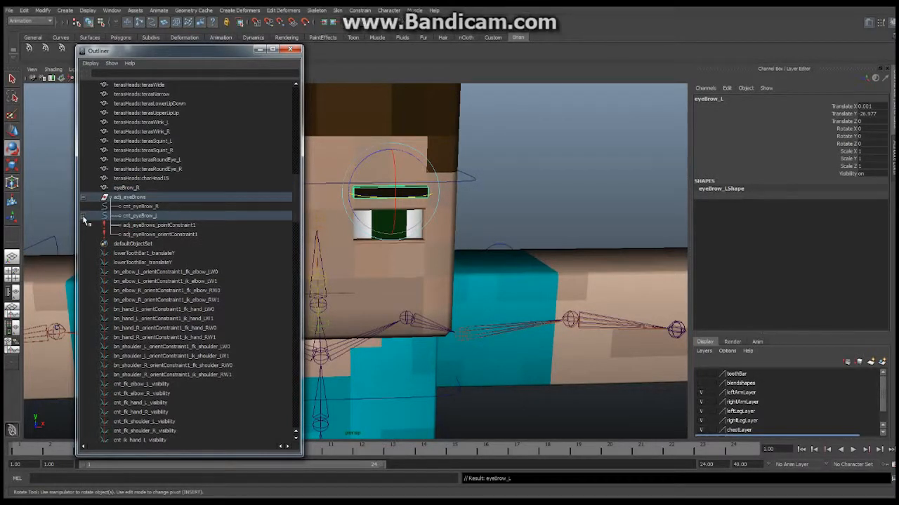
{"action": "left_click", "coordinate": [83, 216]}
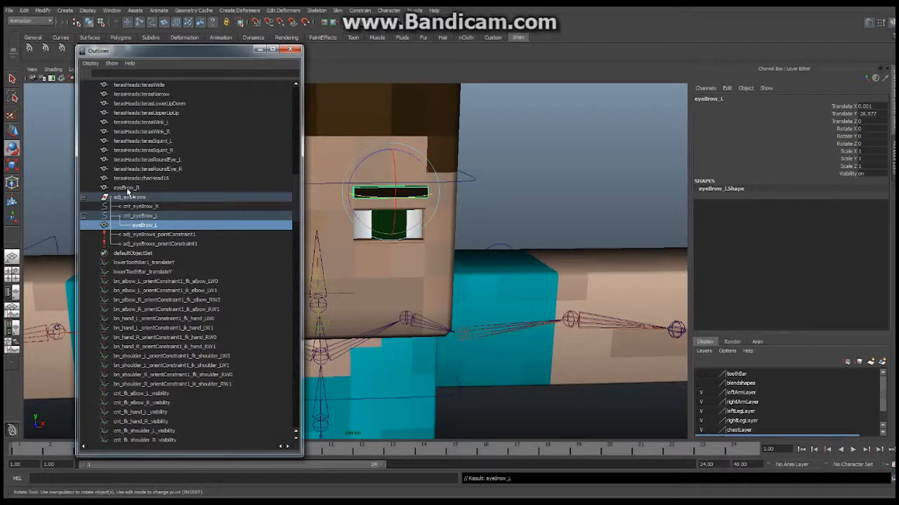
Step: Parent the eyeBrow_R mesh under the cnt_eyeBrow_R control
{"action": "left_click", "coordinate": [128, 189]}
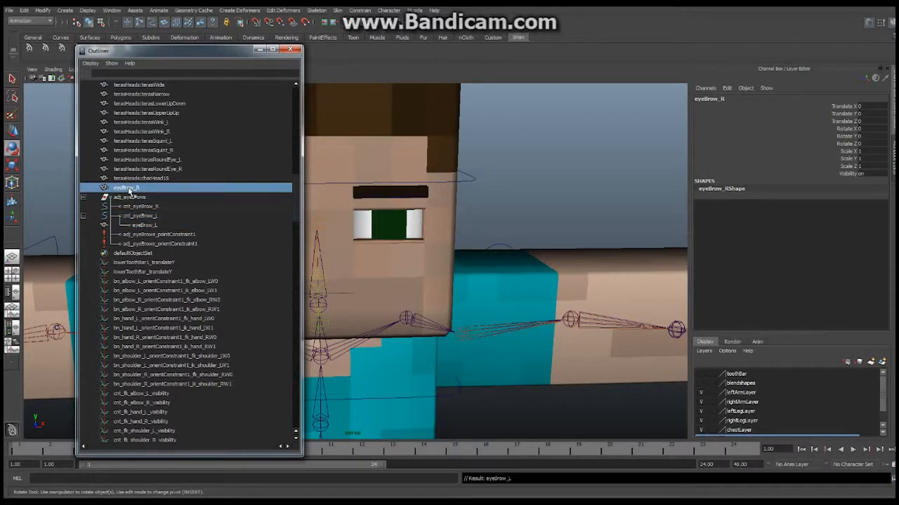
{"action": "middle_click_drag", "start_coordinate": [129, 189], "coordinate": [137, 209]}
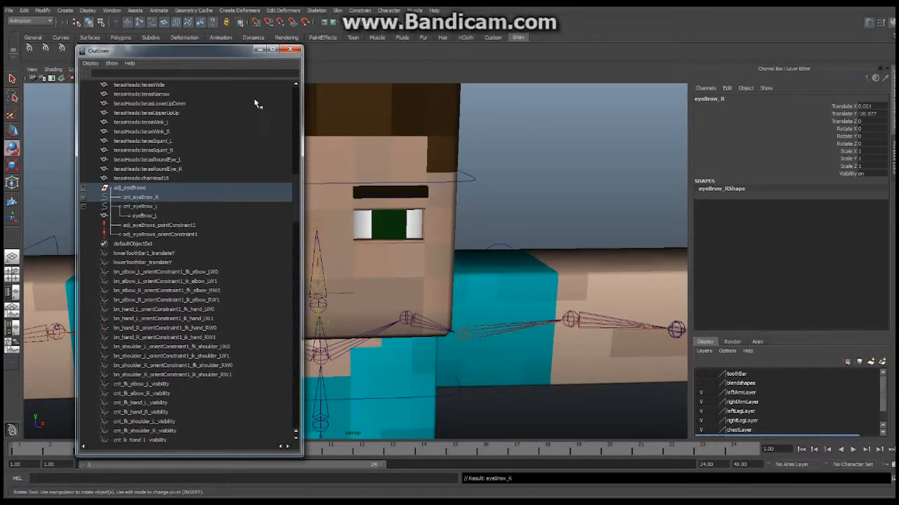
{"action": "left_click", "coordinate": [258, 50]}
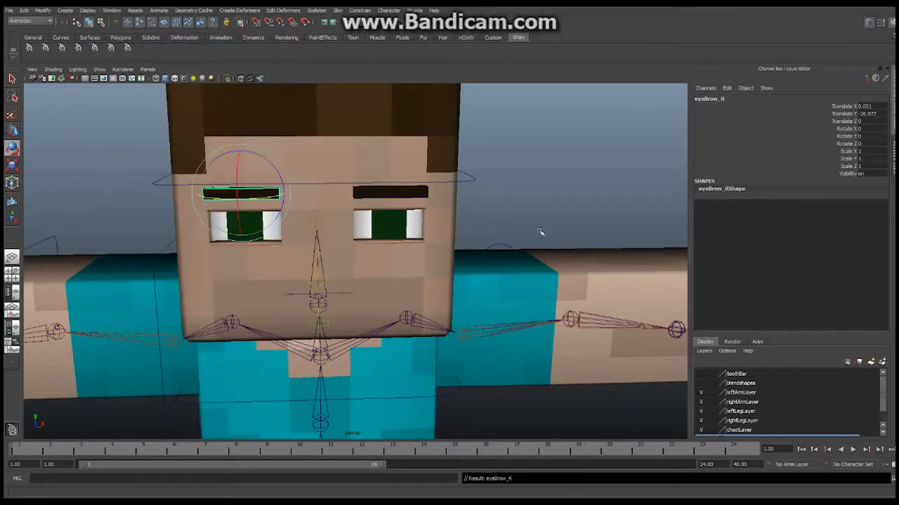
Step: Rotate cnt_head to test whether the parented eyebrows follow the head, and undo the rotation
{"action": "left_click_drag", "start_coordinate": [539, 232], "coordinate": [422, 217], "text": "alt"}
{"action": "left_click", "coordinate": [385, 222]}
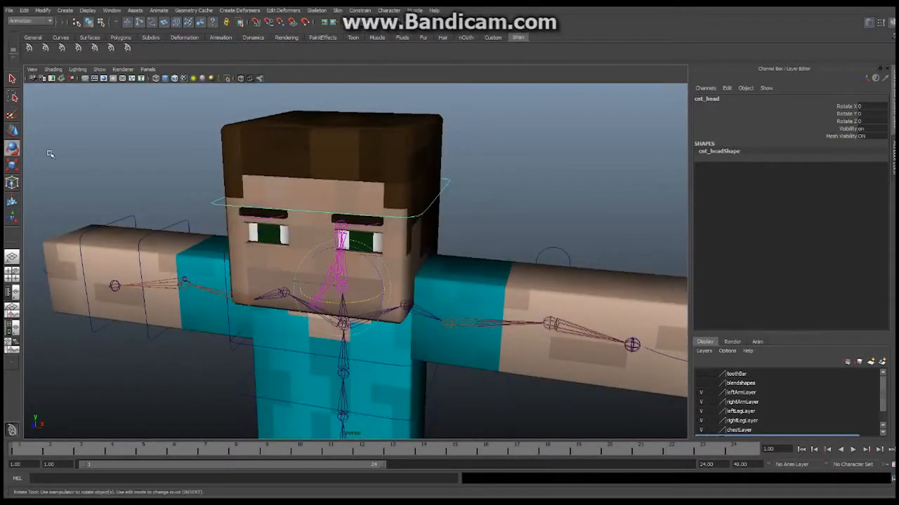
{"action": "left_click", "coordinate": [13, 147]}
{"action": "left_click_drag", "start_coordinate": [93, 196], "coordinate": [357, 302], "text": "alt"}
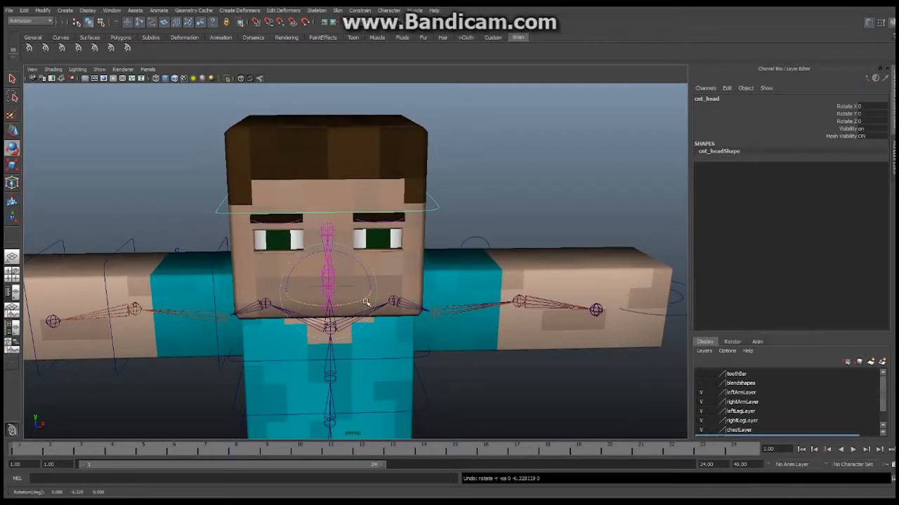
Step: Move cnt_eyeBrow_R up about 0.449 in Y and forward in Z to test that the right eyebrow follows it
{"action": "middle_click_drag", "start_coordinate": [214, 303], "coordinate": [217, 323], "text": "alt"}
{"action": "right_click_drag", "start_coordinate": [222, 321], "coordinate": [387, 269], "text": "alt"}
{"action": "middle_click_drag", "start_coordinate": [259, 278], "coordinate": [270, 295], "text": "alt"}
{"action": "left_click_drag", "start_coordinate": [270, 295], "coordinate": [365, 243], "text": "alt"}
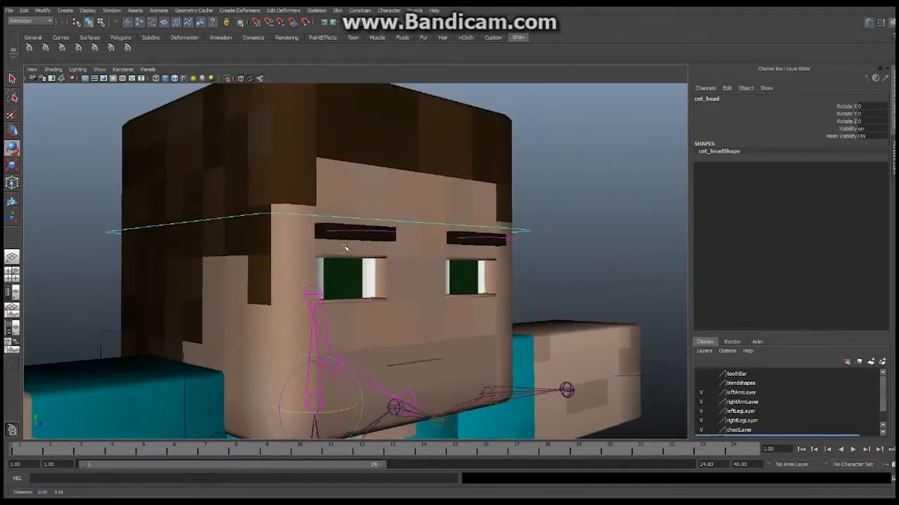
{"action": "left_click", "coordinate": [388, 232]}
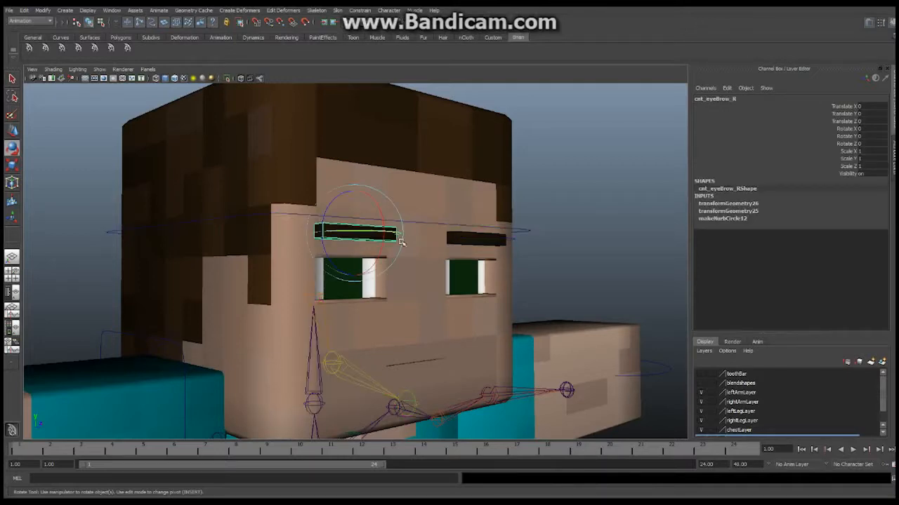
{"action": "left_click_drag", "start_coordinate": [388, 233], "coordinate": [377, 249], "text": "alt"}
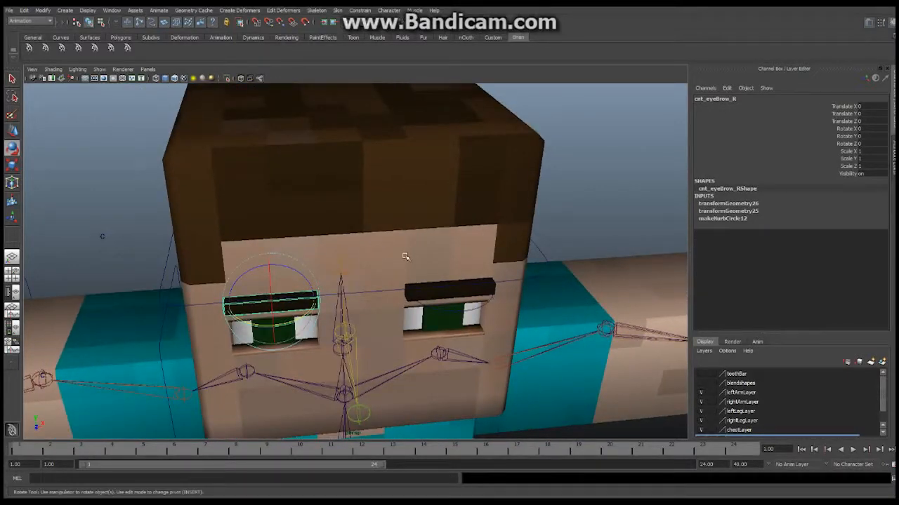
{"action": "left_click_drag", "start_coordinate": [328, 274], "coordinate": [300, 250], "text": "alt"}
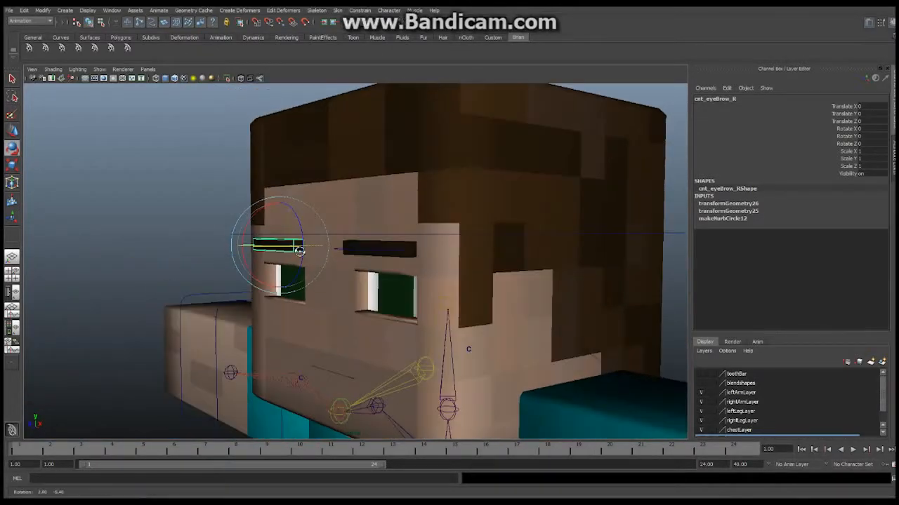
{"action": "left_click", "coordinate": [13, 131]}
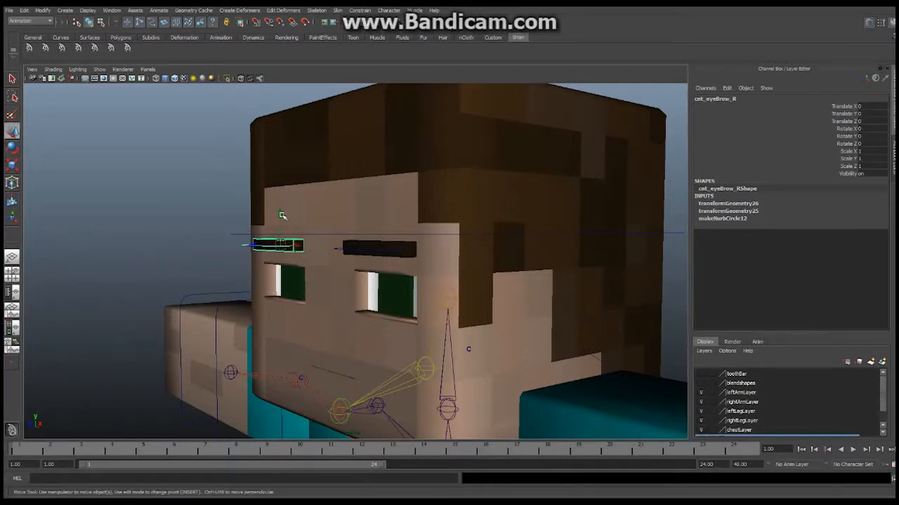
{"action": "mouse_move", "coordinate": [281, 214]}
{"action": "left_mouse_down"}
{"action": "mouse_move", "coordinate": [287, 182]}
{"action": "mouse_move", "coordinate": [281, 200]}
{"action": "left_mouse_up"}
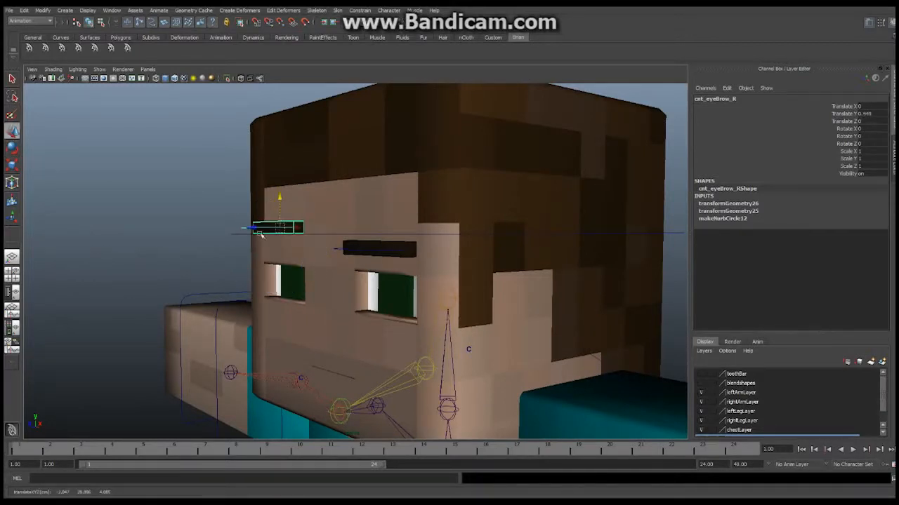
{"action": "left_click_drag", "start_coordinate": [261, 235], "coordinate": [89, 239], "text": "alt"}
{"action": "right_click_drag", "start_coordinate": [436, 277], "coordinate": [395, 272], "text": "alt"}
{"action": "middle_click_drag", "start_coordinate": [471, 322], "coordinate": [474, 281], "text": "alt"}
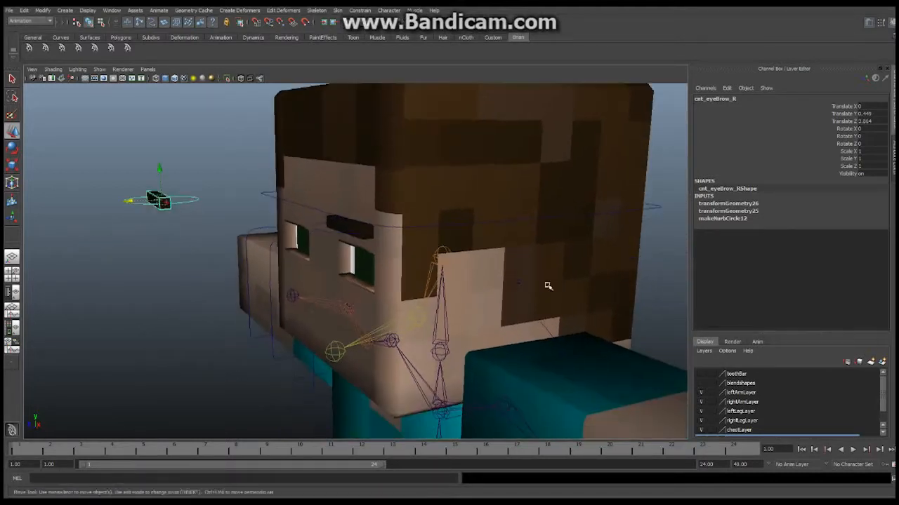
{"action": "right_click_drag", "start_coordinate": [548, 286], "coordinate": [524, 226], "text": "alt"}
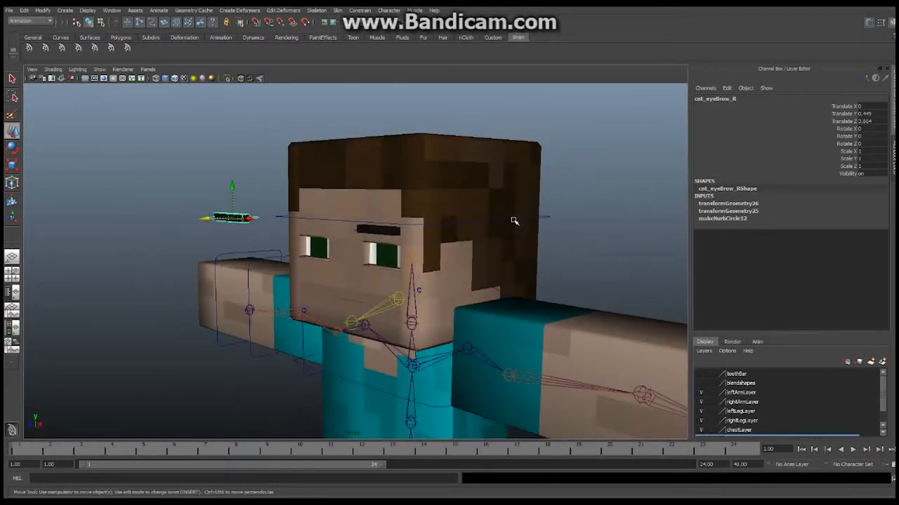
Step: Rotate cnt_head about 30 degrees in Y to test that the offset right eyebrow follows the head, and undo the rotation
{"action": "left_click", "coordinate": [514, 221]}
{"action": "left_click", "coordinate": [11, 147]}
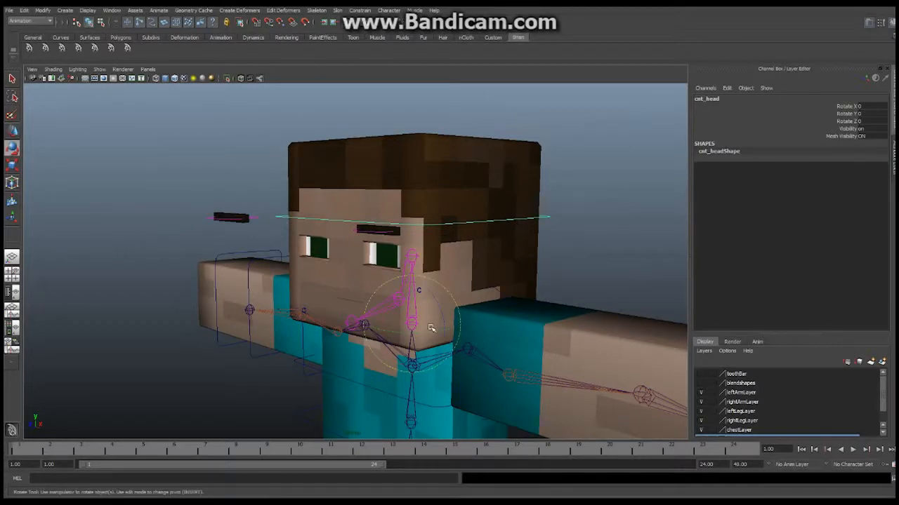
{"action": "left_click_drag", "start_coordinate": [430, 327], "coordinate": [450, 328]}
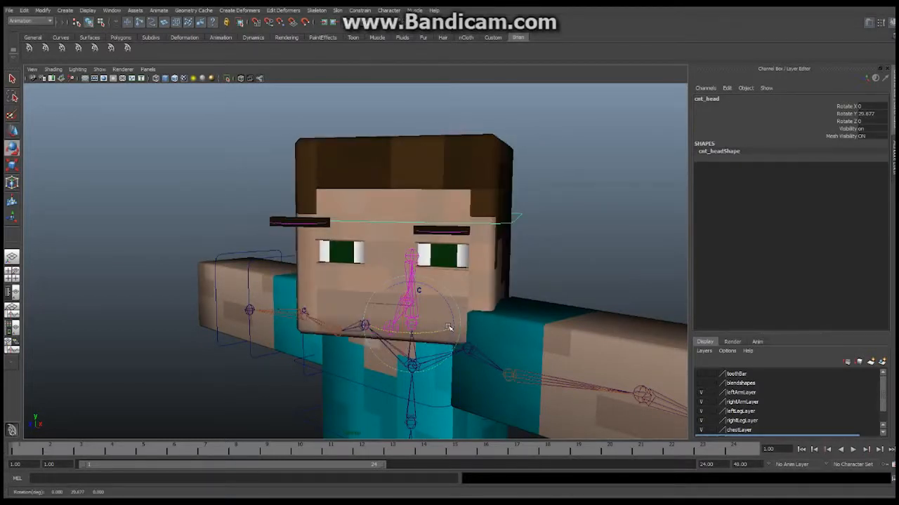
{"action": "key", "text": "ctrl+z"}
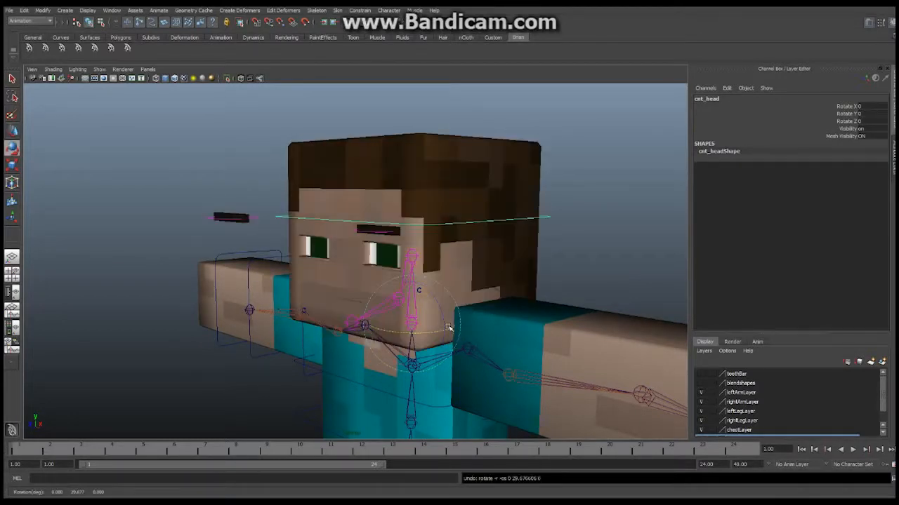
Step: Rotate cnt_eyeBrow_R about 32 degrees in Z and reset its Translate Y and Translate Z to 0
{"action": "left_click", "coordinate": [214, 219]}
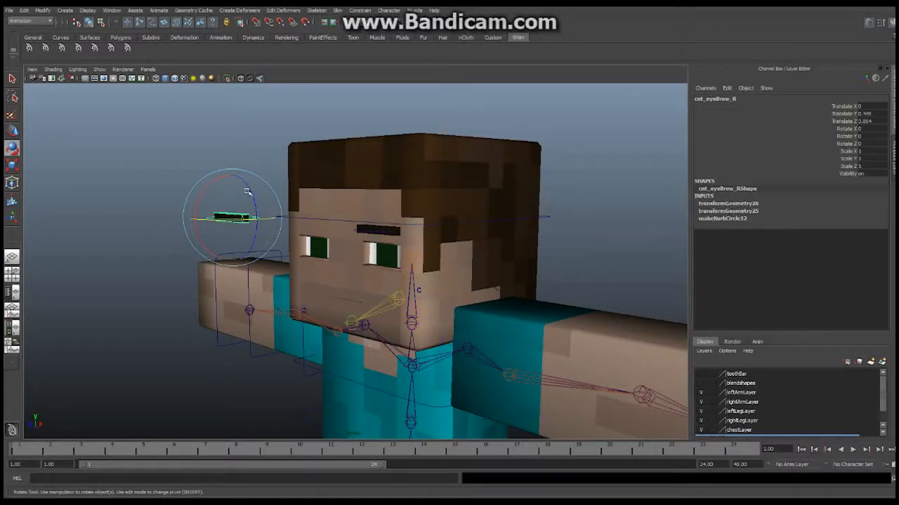
{"action": "left_click_drag", "start_coordinate": [247, 188], "coordinate": [675, 170]}
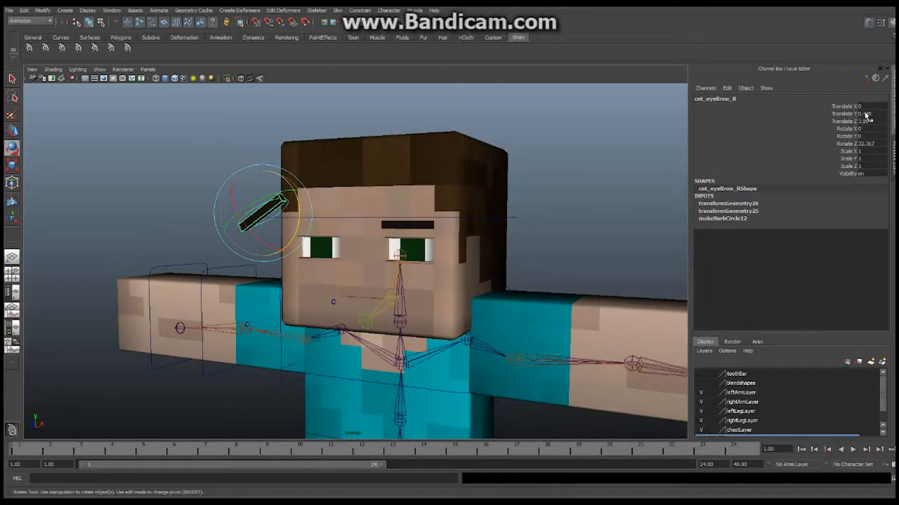
{"action": "left_click_drag", "start_coordinate": [866, 115], "coordinate": [869, 122]}
{"action": "type", "text": "0"}
{"action": "key", "text": "Return"}
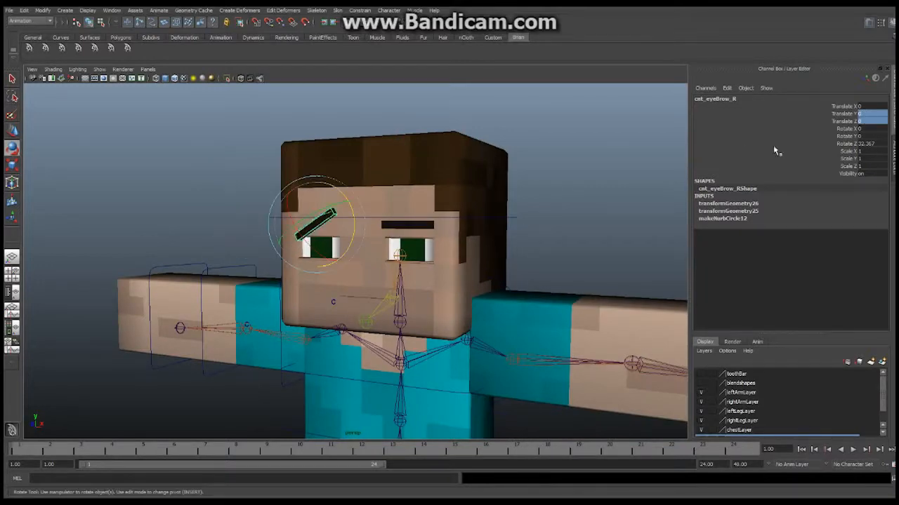
Step: Pose a worried expression by rotating cnt_eyeBrow_R to about 17.6 and cnt_eyeBrow_L to about -19.4 degrees in Z
{"action": "left_click_drag", "start_coordinate": [330, 270], "coordinate": [241, 275], "text": "alt"}
{"action": "right_click_drag", "start_coordinate": [241, 275], "coordinate": [365, 258], "text": "alt"}
{"action": "left_click_drag", "start_coordinate": [365, 258], "coordinate": [345, 237], "text": "alt"}
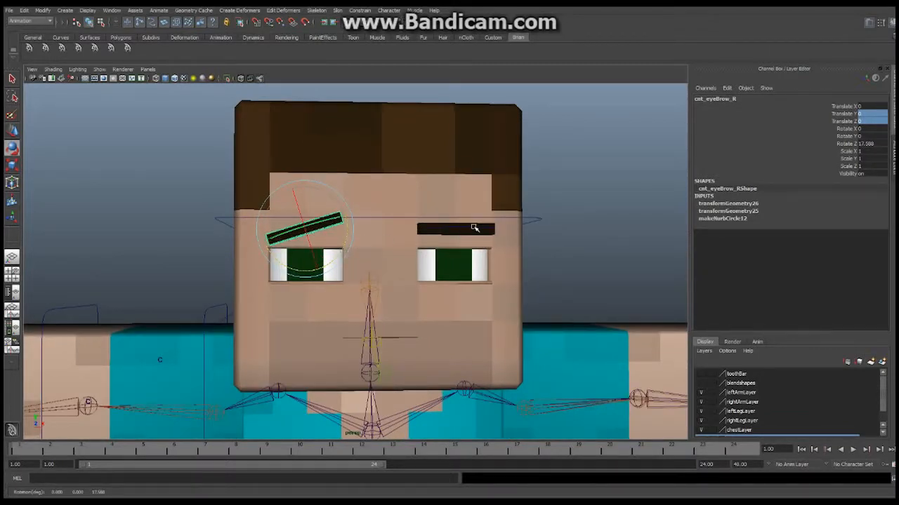
{"action": "left_click", "coordinate": [474, 229]}
{"action": "left_click_drag", "start_coordinate": [416, 215], "coordinate": [420, 199]}
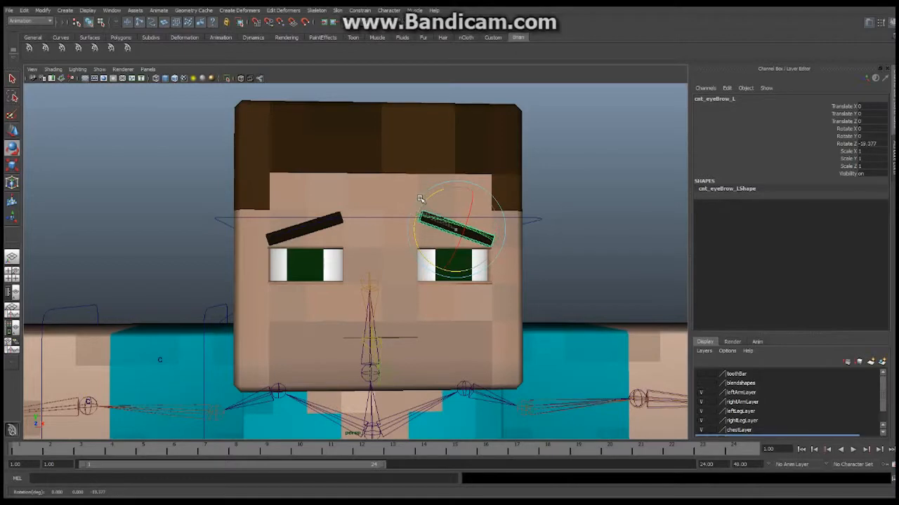
Step: Reset all translate and rotate values of both eyebrow controls to 0 together
{"action": "left_click_drag", "start_coordinate": [369, 262], "coordinate": [365, 282], "text": "alt"}
{"action": "scroll", "coordinate": [311, 264], "scroll_direction": "down", "scroll_amount": 3}
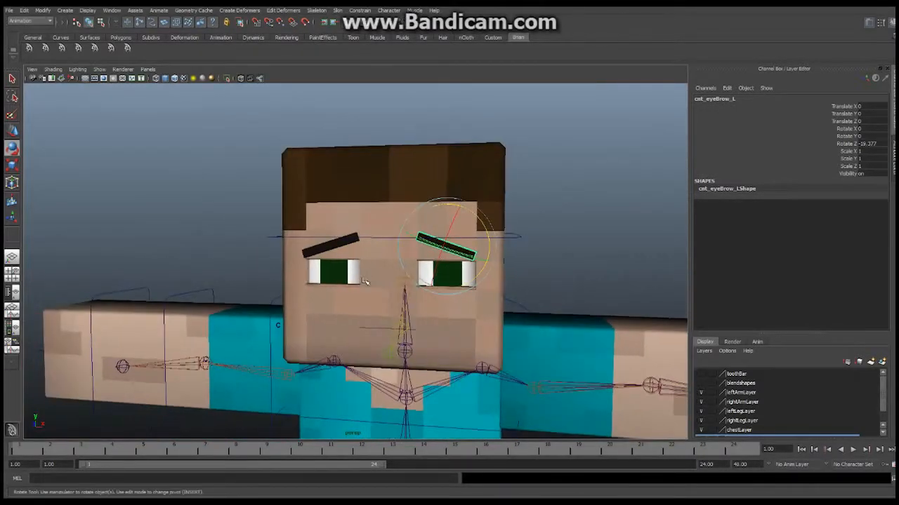
{"action": "left_click", "coordinate": [320, 248]}
{"action": "left_click", "coordinate": [867, 107]}
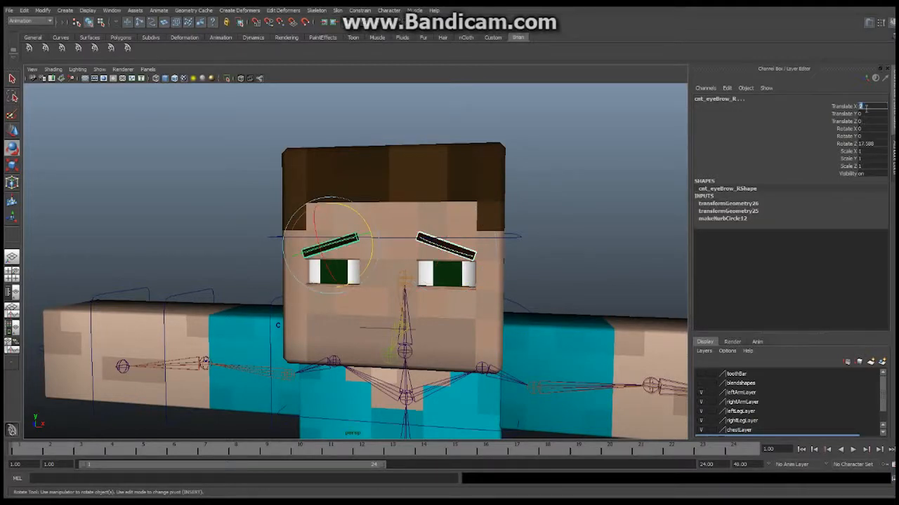
{"action": "left_click", "coordinate": [869, 144], "text": "shift"}
{"action": "type", "text": "0"}
{"action": "key", "text": "Return"}
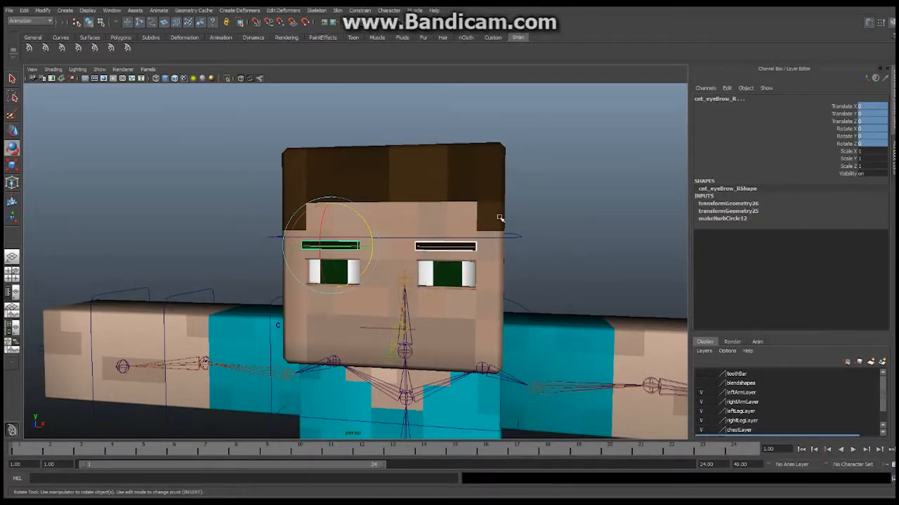
Step: Examine the eyebrows and their controls on Steve's face from the front and from both sides
{"action": "right_click_drag", "start_coordinate": [537, 211], "coordinate": [425, 226], "text": "alt"}
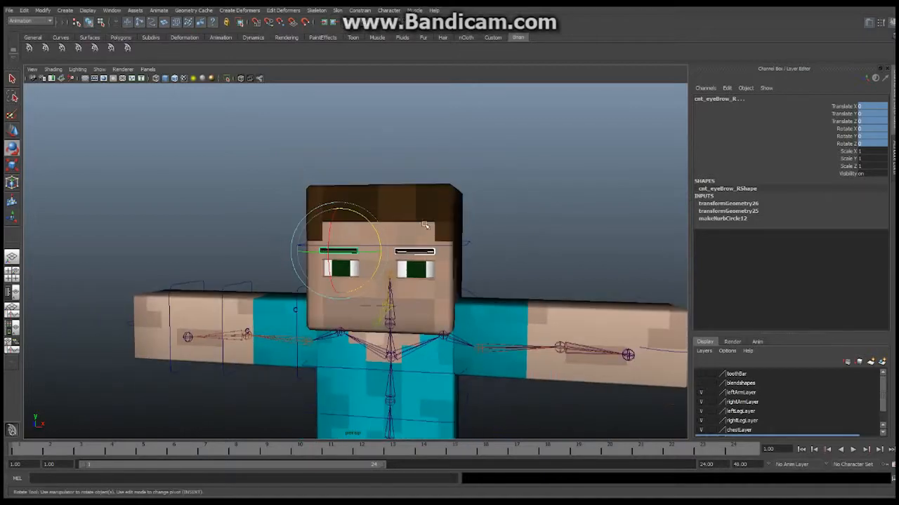
{"action": "left_click_drag", "start_coordinate": [481, 229], "coordinate": [464, 199], "text": "alt"}
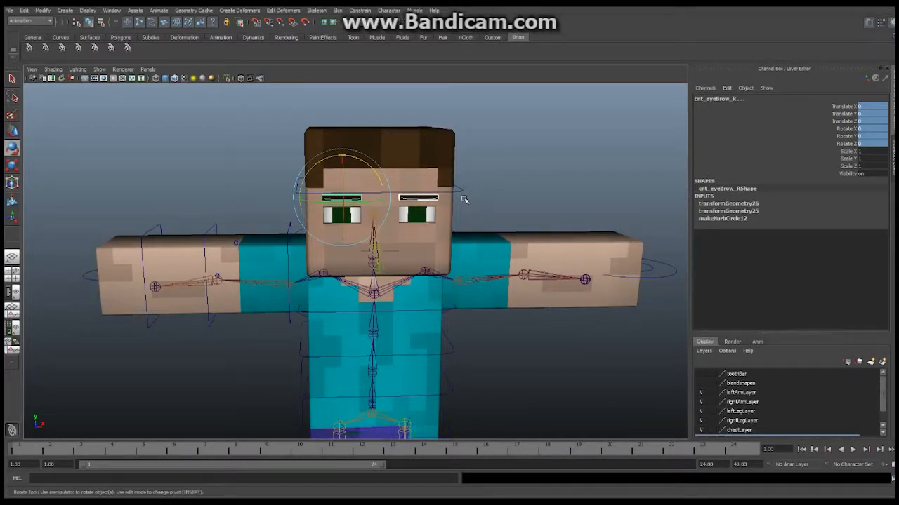
{"action": "left_click_drag", "start_coordinate": [434, 264], "coordinate": [327, 242], "text": "alt"}
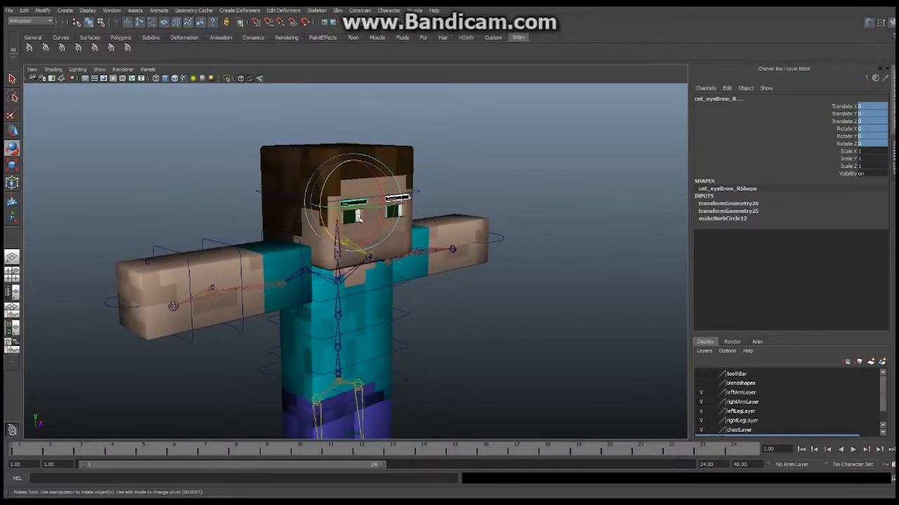
{"action": "middle_click_drag", "start_coordinate": [358, 218], "coordinate": [357, 233], "text": "alt"}
{"action": "middle_click_drag", "start_coordinate": [401, 211], "coordinate": [400, 241], "text": "alt"}
{"action": "right_click_drag", "start_coordinate": [258, 255], "coordinate": [530, 243], "text": "alt"}
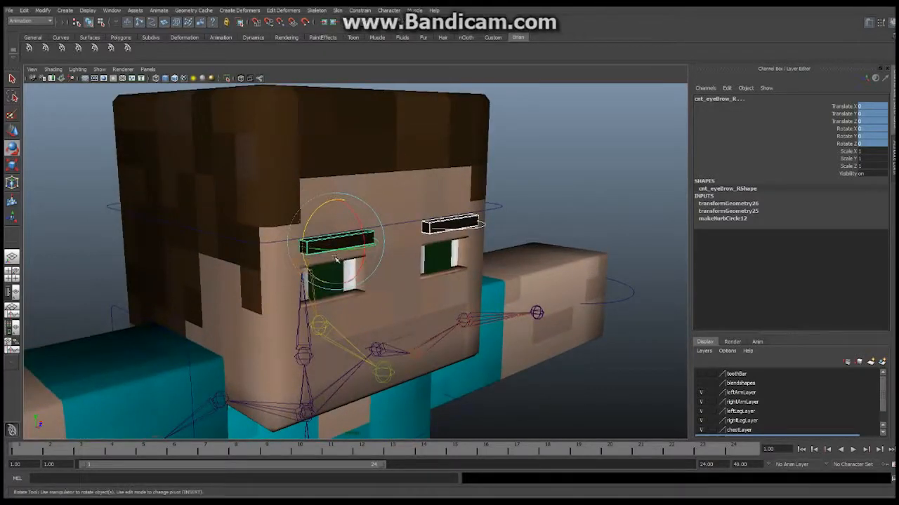
{"action": "left_click_drag", "start_coordinate": [336, 260], "coordinate": [425, 265], "text": "alt"}
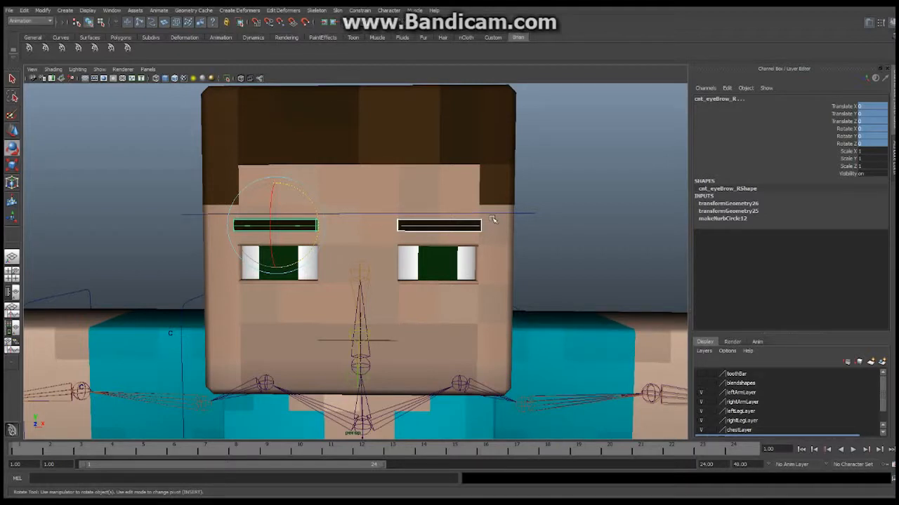
{"action": "scroll", "coordinate": [508, 223], "scroll_direction": "down", "scroll_amount": 3}
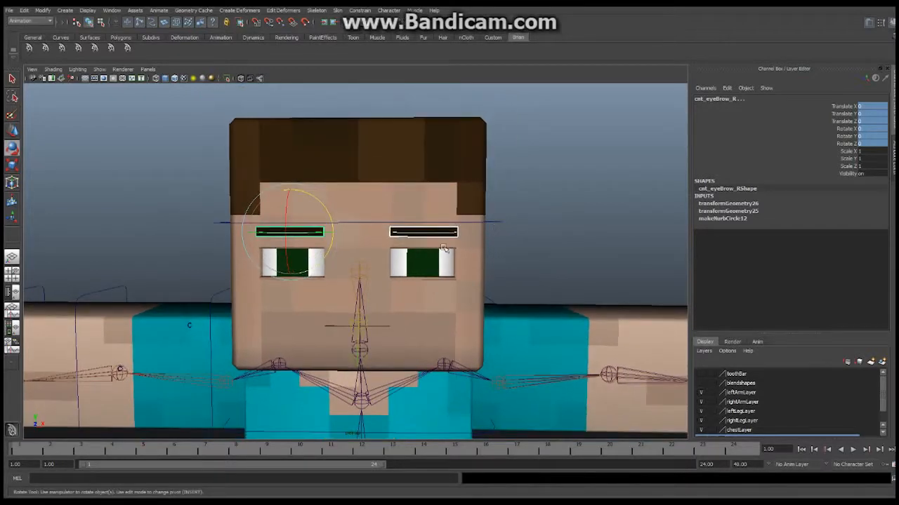
{"action": "middle_click_drag", "start_coordinate": [442, 248], "coordinate": [457, 235], "text": "alt"}
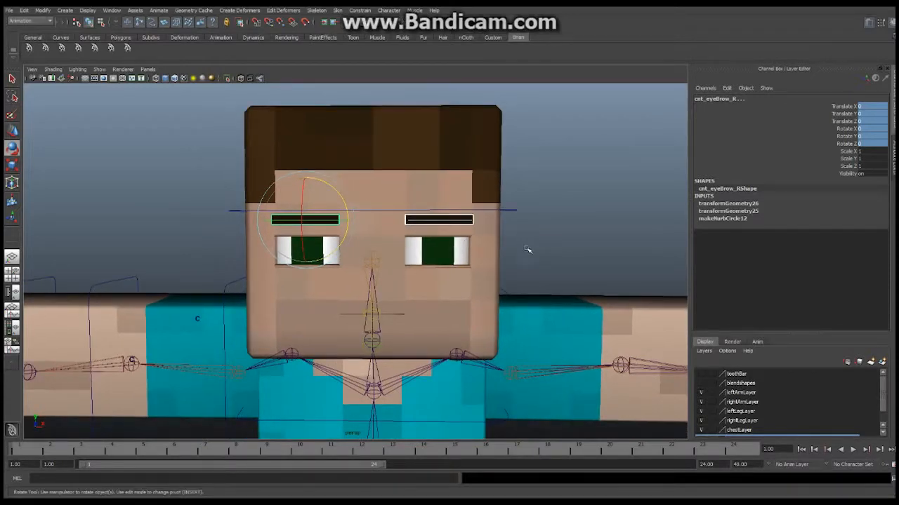
{"action": "scroll", "coordinate": [449, 251], "scroll_direction": "down", "scroll_amount": 3}
{"action": "left_click_drag", "start_coordinate": [469, 262], "coordinate": [429, 259], "text": "alt"}
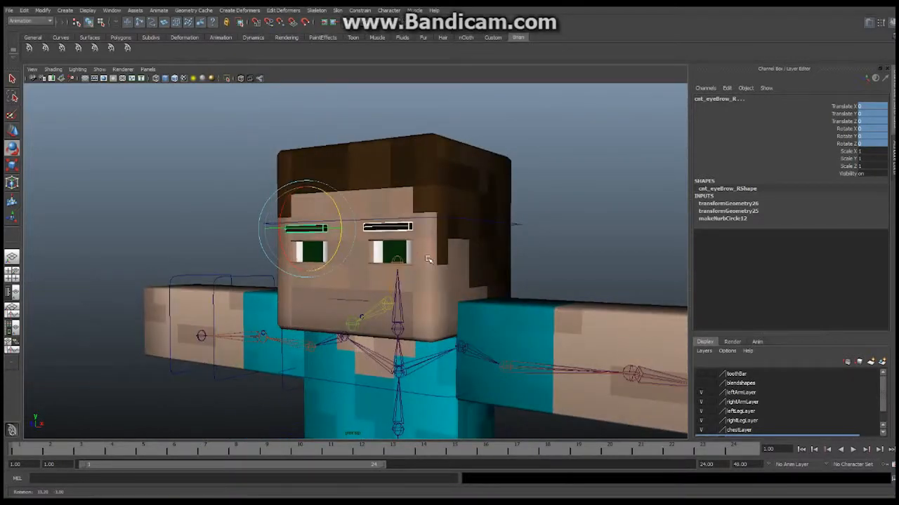